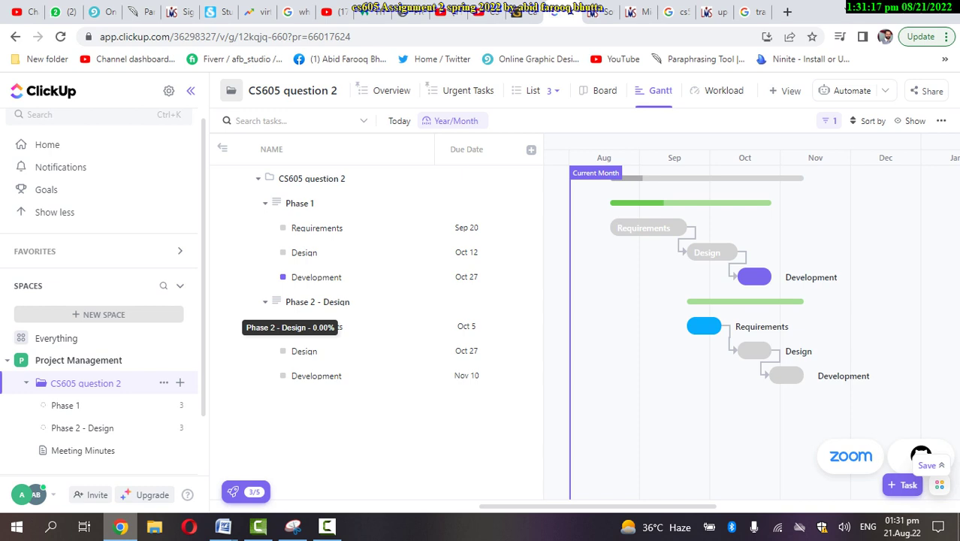
Start a new Space named with the student ID and give it a blue avatar
left_click(100, 314)
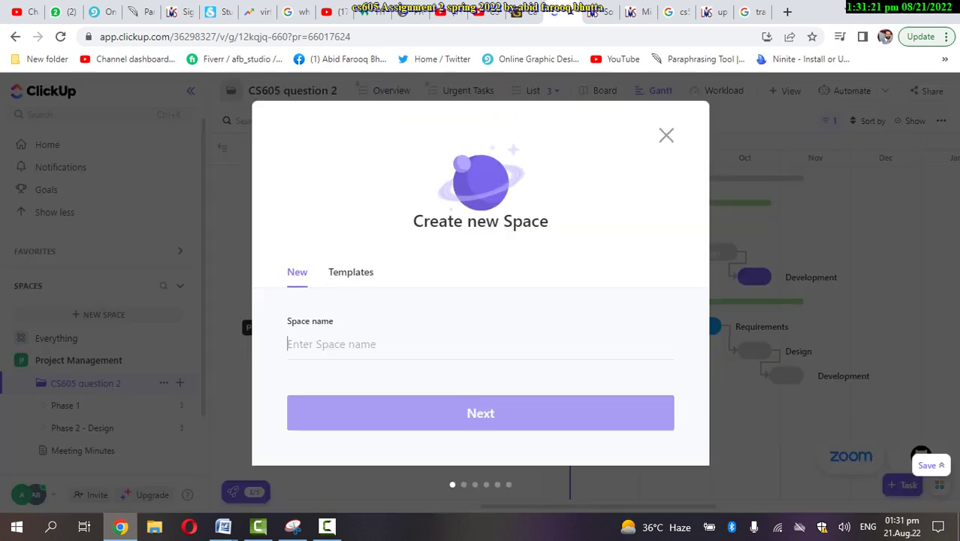
type("n")
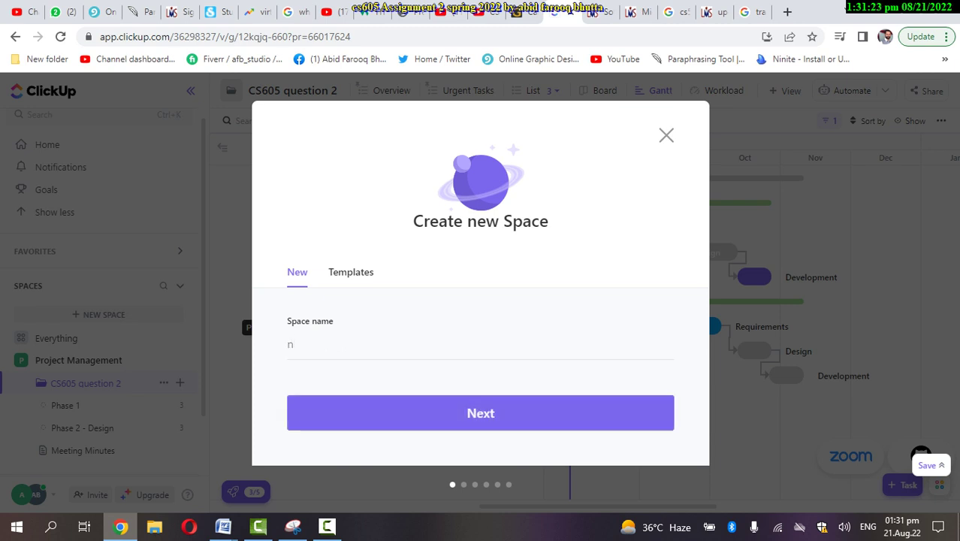
key("BackSpace")
type("bc200204206")
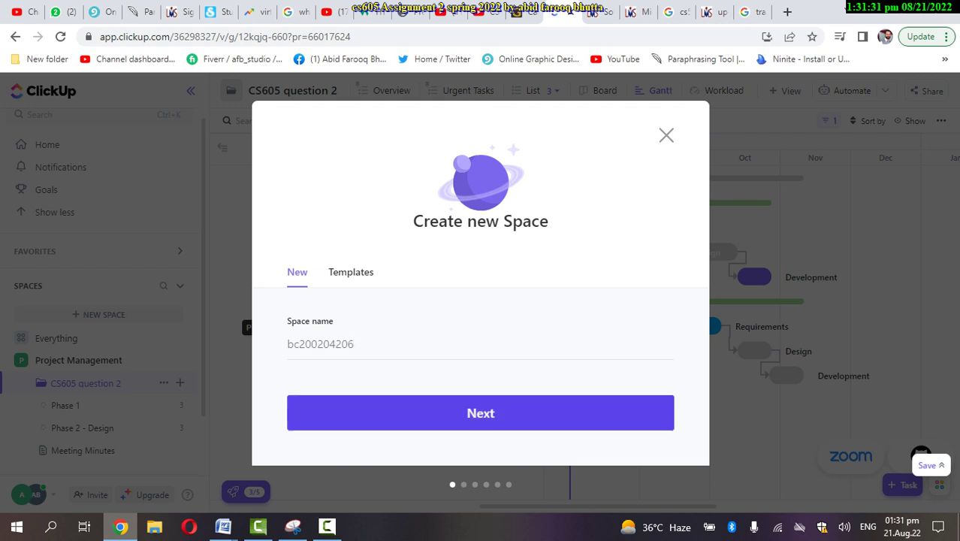
left_click(481, 413)
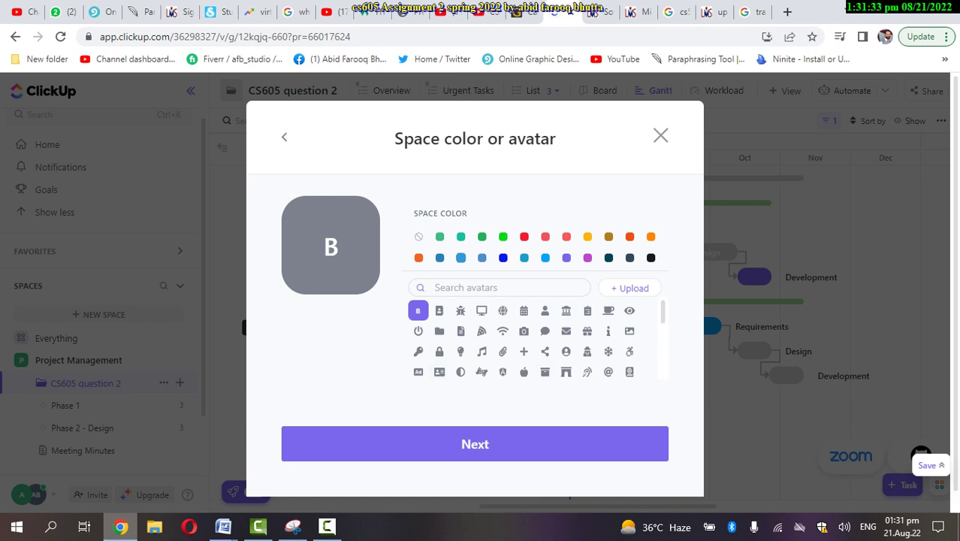
left_click(461, 258)
Keep default sharing, statuses and features, swap the Board view for Gantt, and create the Space
left_click(475, 444)
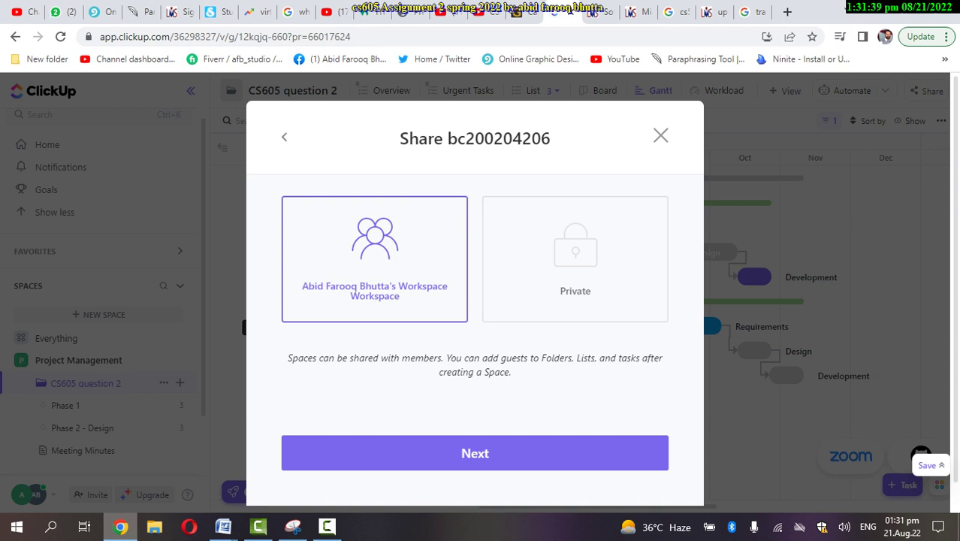
left_click(474, 453)
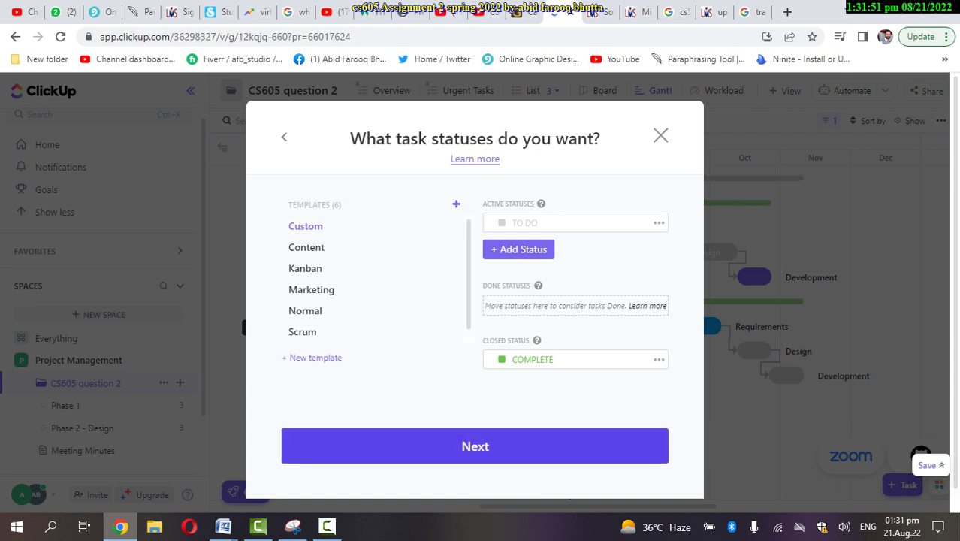
left_click(475, 446)
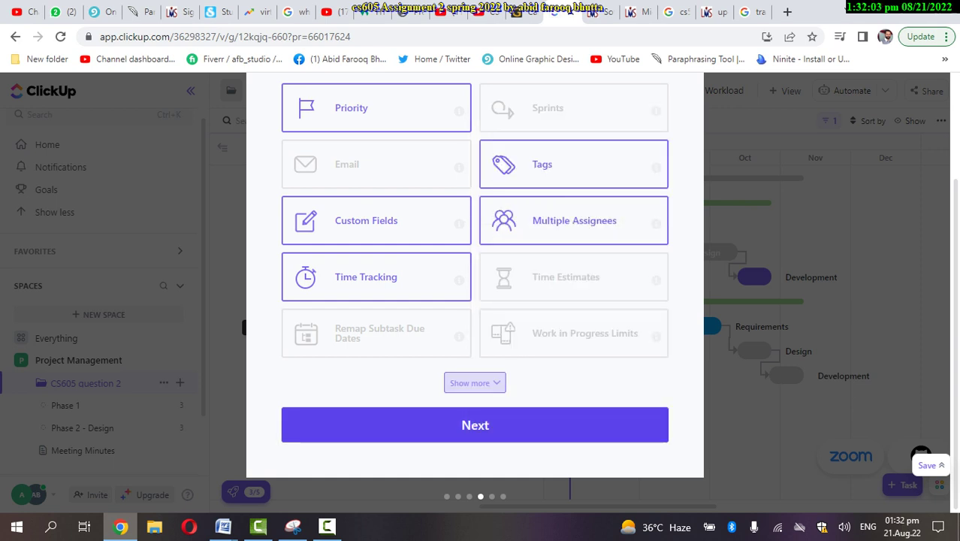
left_click(475, 425)
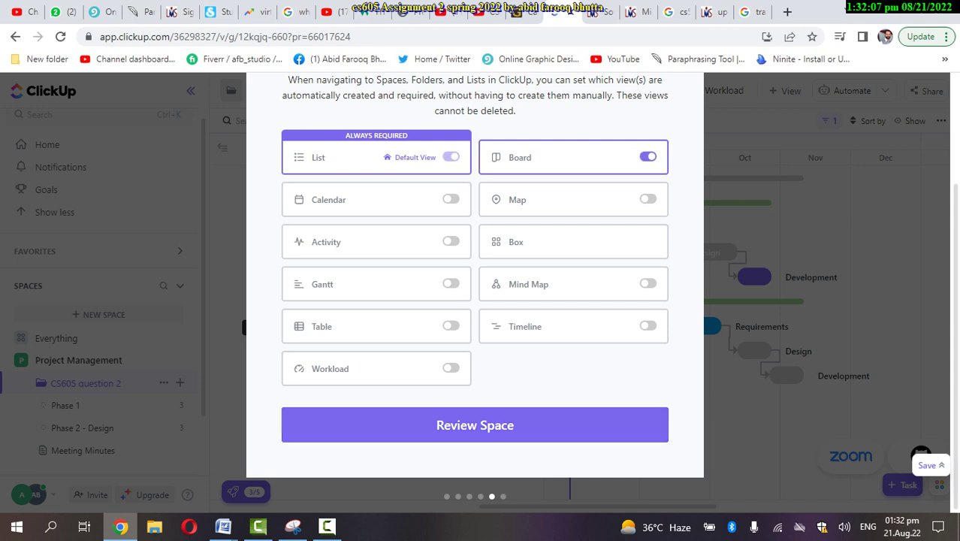
left_click(647, 157)
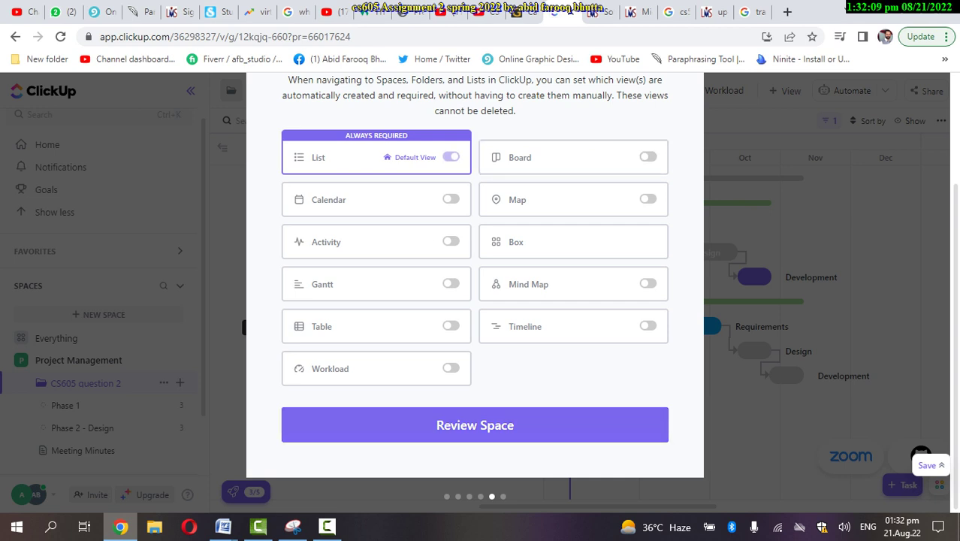
left_click(451, 283)
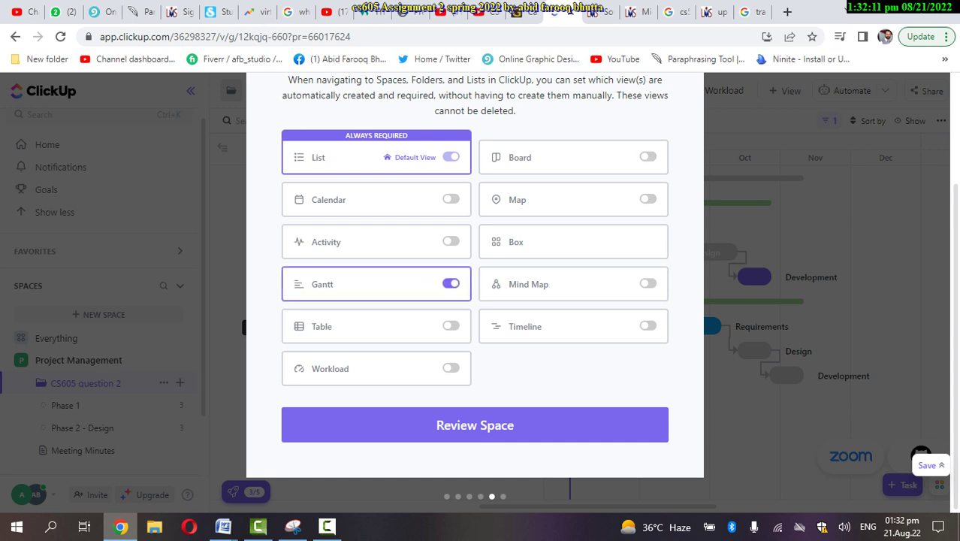
left_click(474, 425)
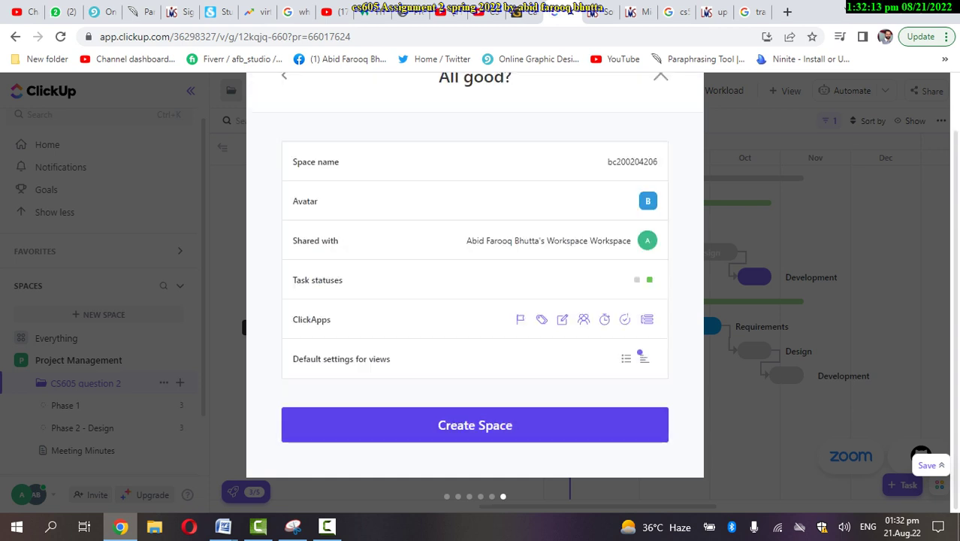
key("Return")
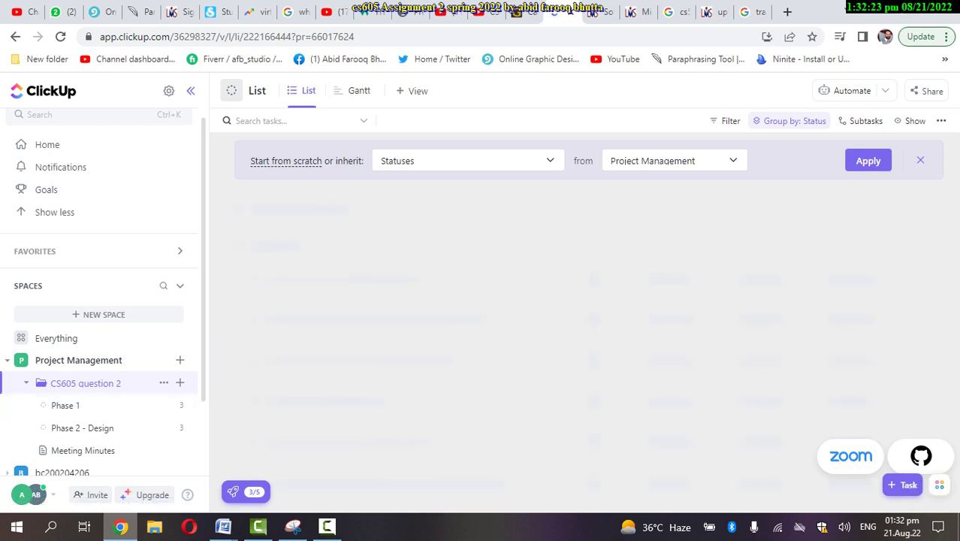
Open the student-ID Space's page from the sidebar, check the TO DO group options, and begin a task
left_click(60, 383)
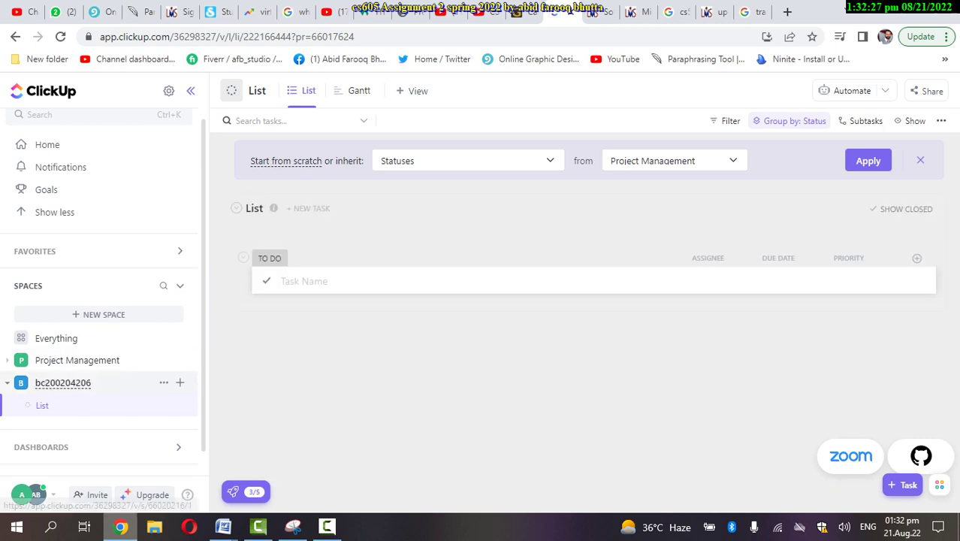
left_click(60, 382)
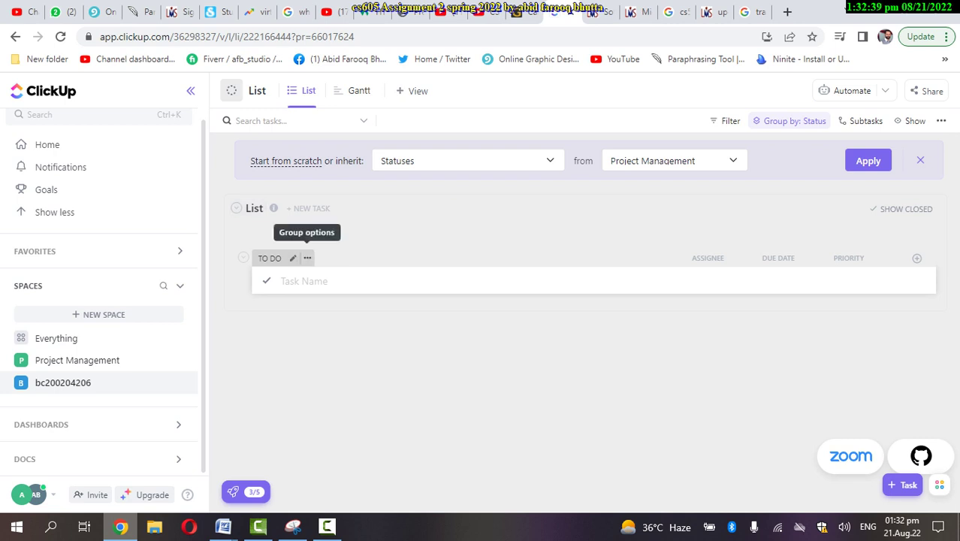
left_click(307, 257)
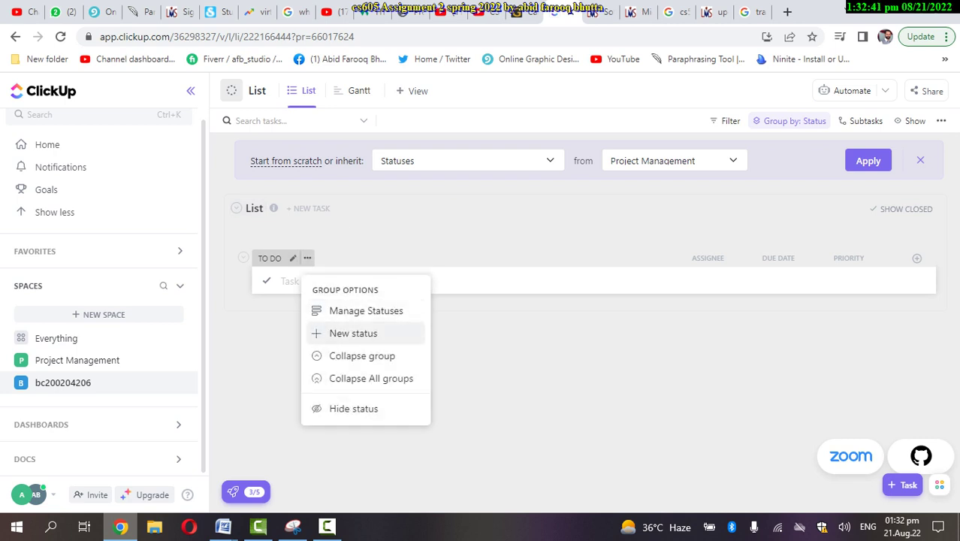
key("Escape")
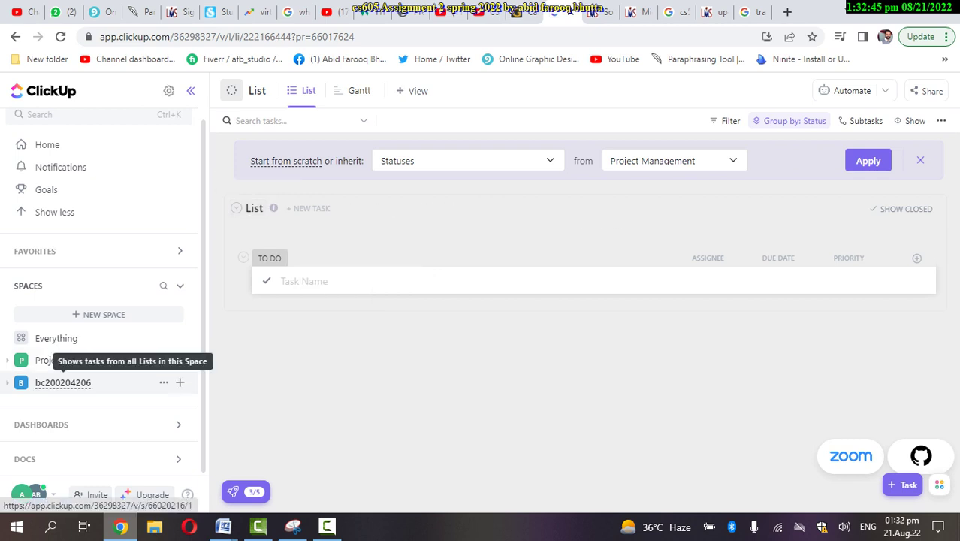
left_click(63, 382)
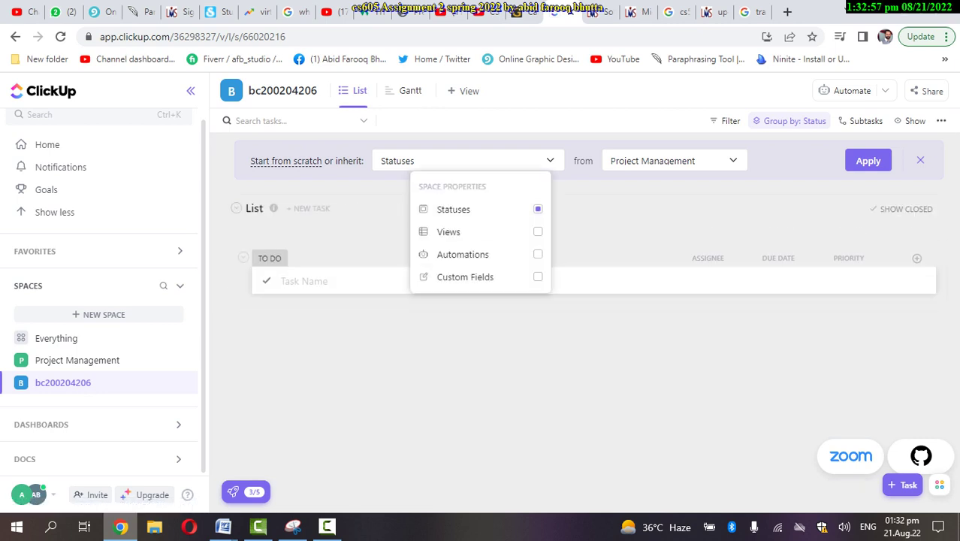
left_click(305, 281)
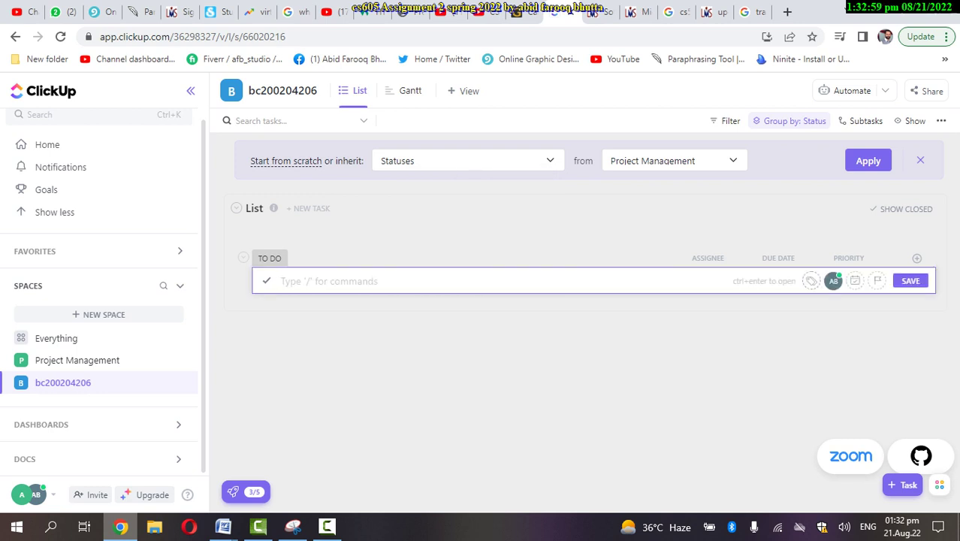
Create the Phase 1 task and add a Requirement subtask, correcting its spelling
type("Phase 1")
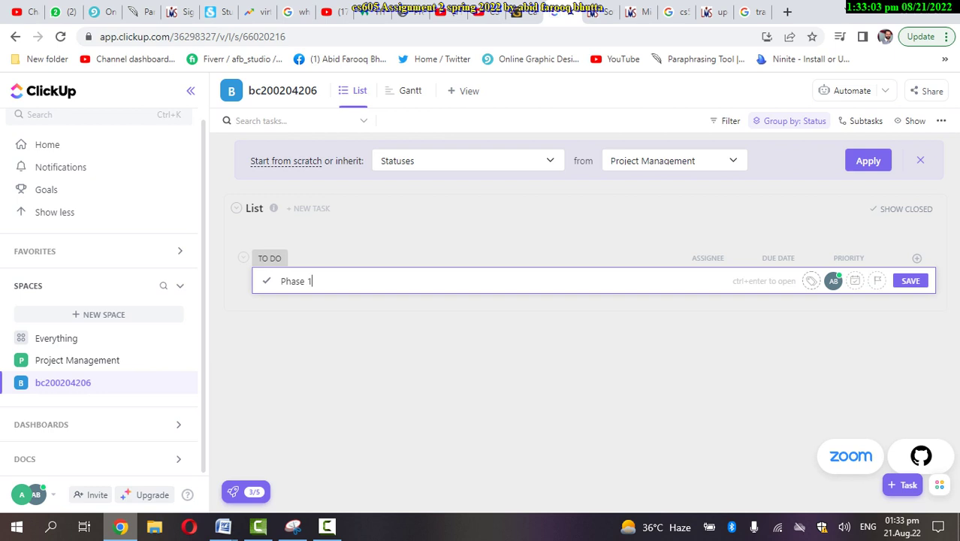
key("Return")
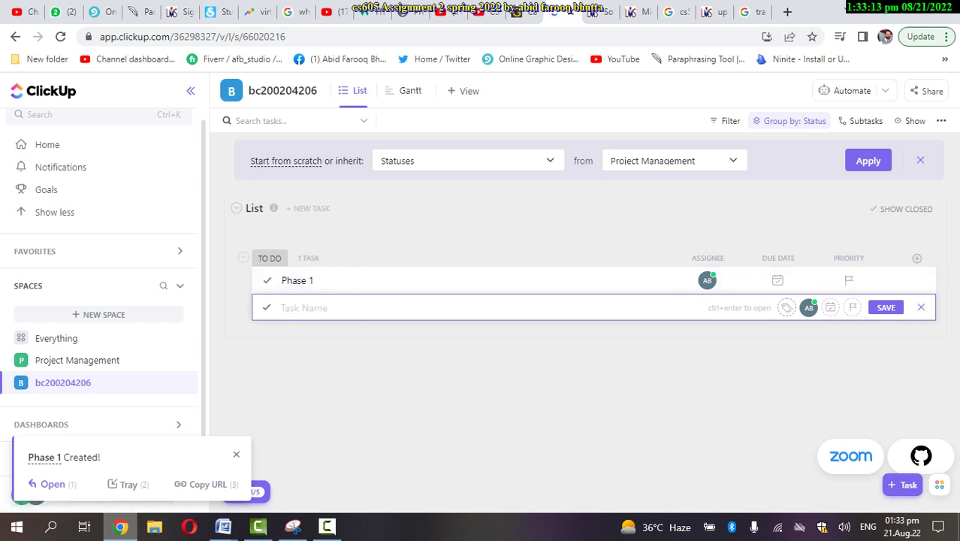
left_click(921, 307)
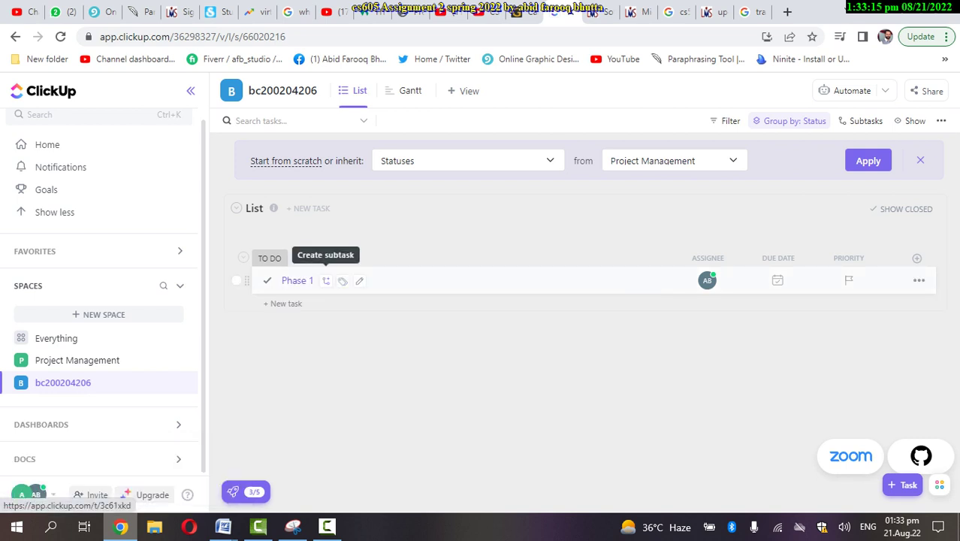
left_click(326, 280)
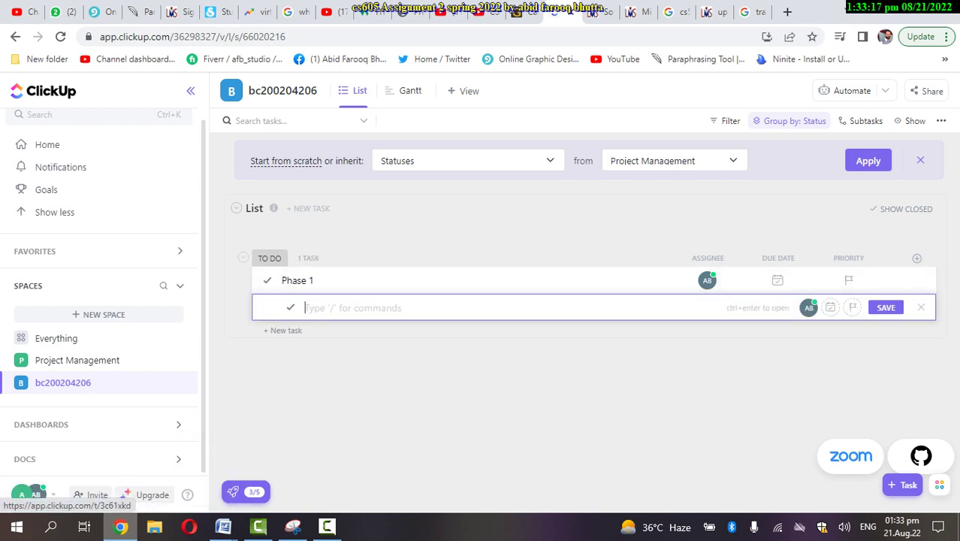
type("Requi")
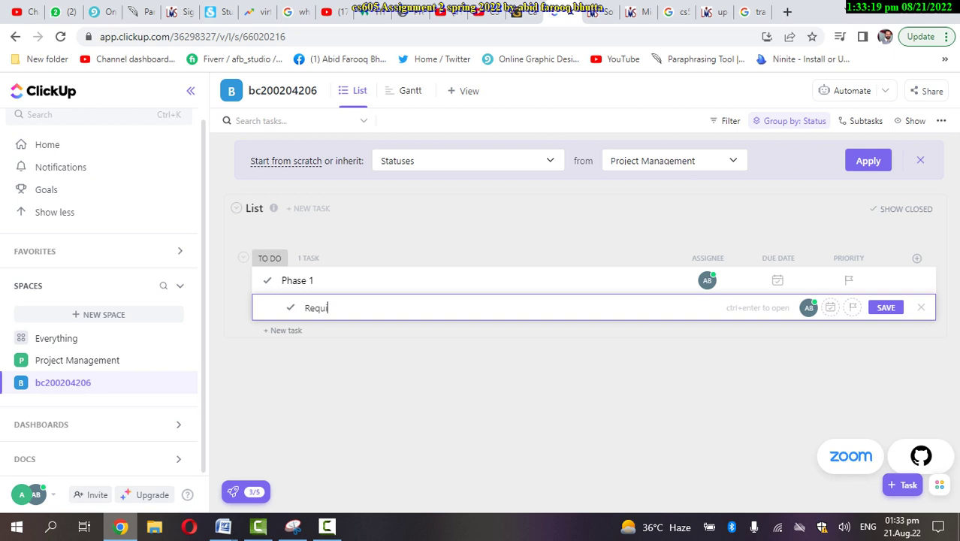
type("rment")
right_click(329, 310)
left_click(368, 324)
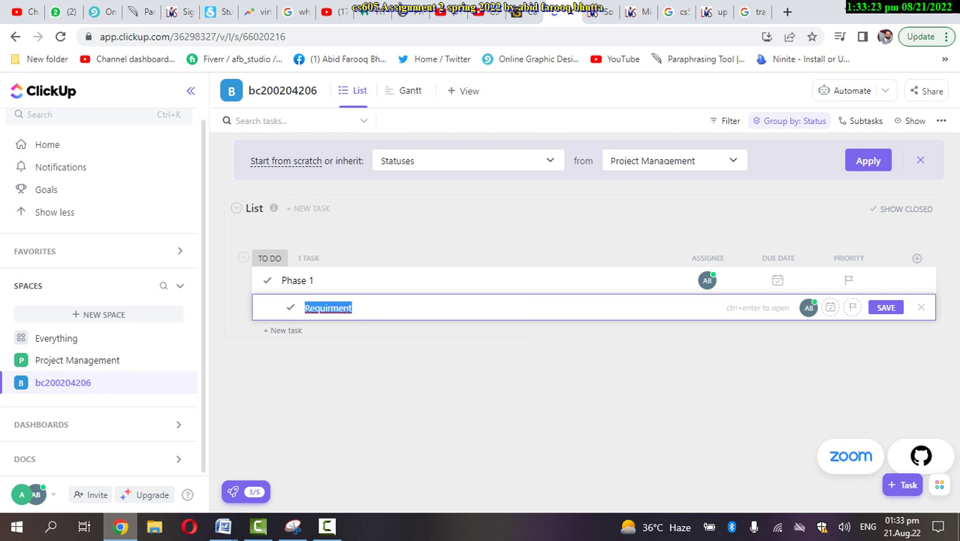
key("Return")
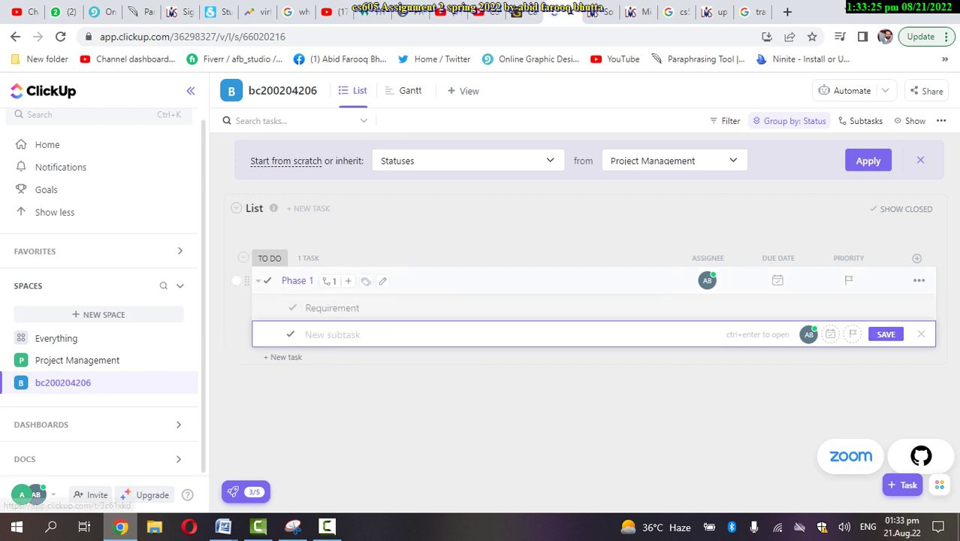
Discard a half-typed subtask and toggle Phase 1's subtask list
type("De")
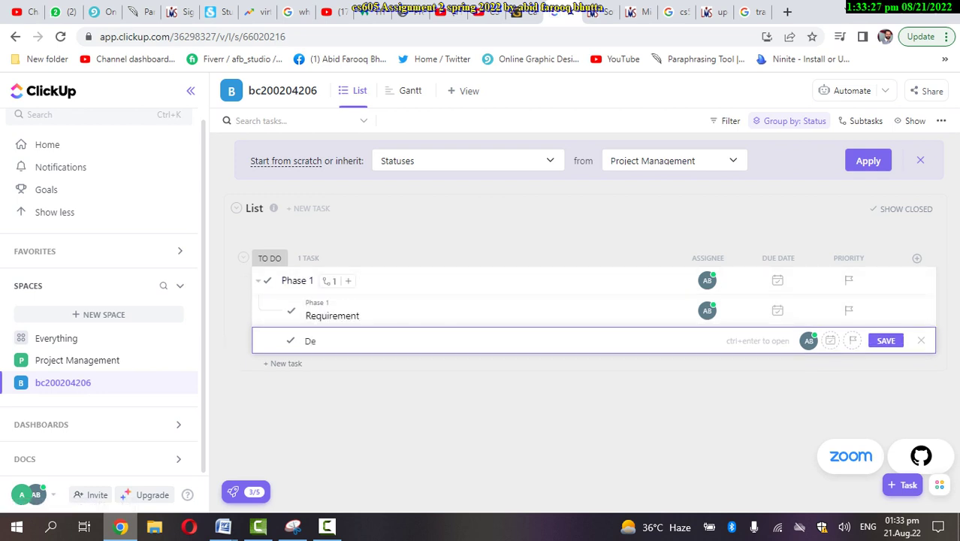
key("BackSpace")
key("BackSpace")
key("BackSpace")
key("Escape")
left_click(331, 281)
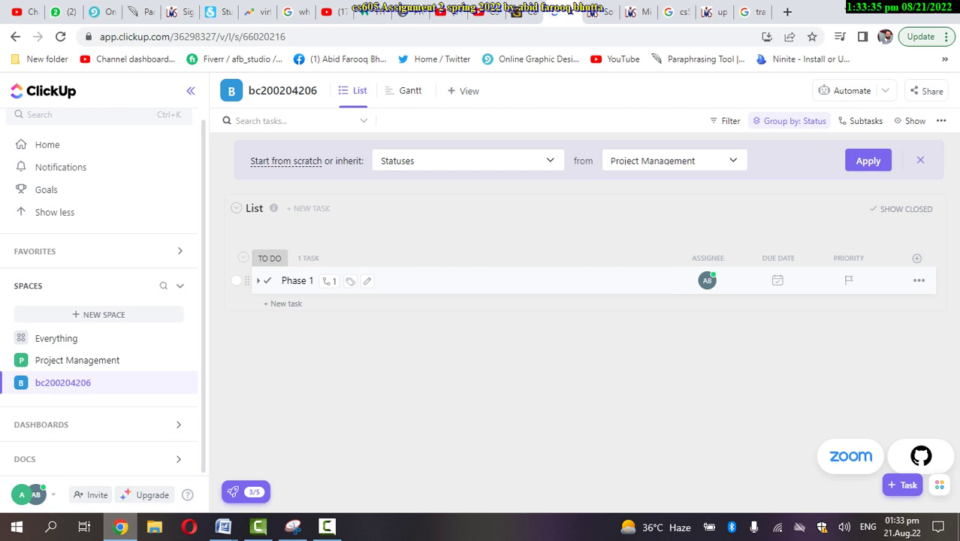
left_click(330, 280)
left_click(330, 281)
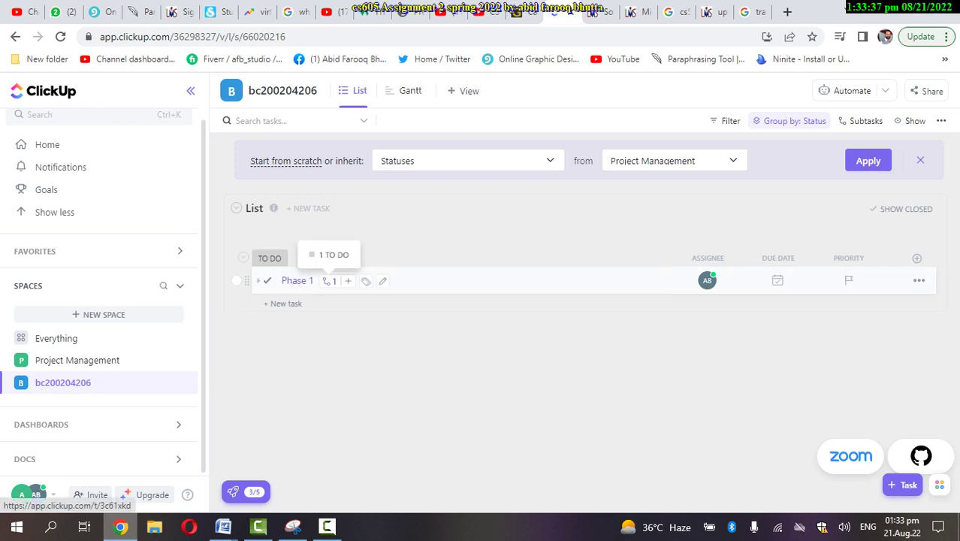
left_click(330, 280)
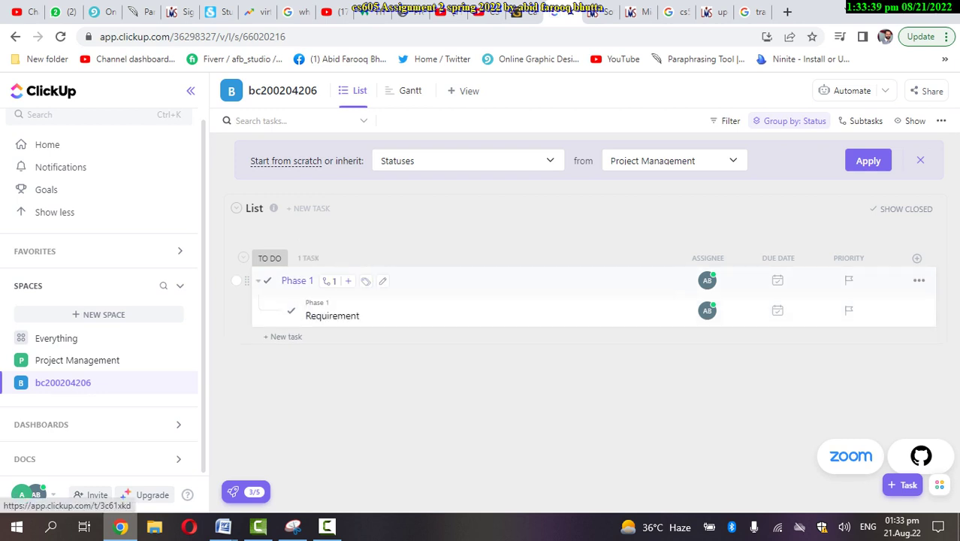
Add Design as a second Phase 1 subtask
left_click(347, 281)
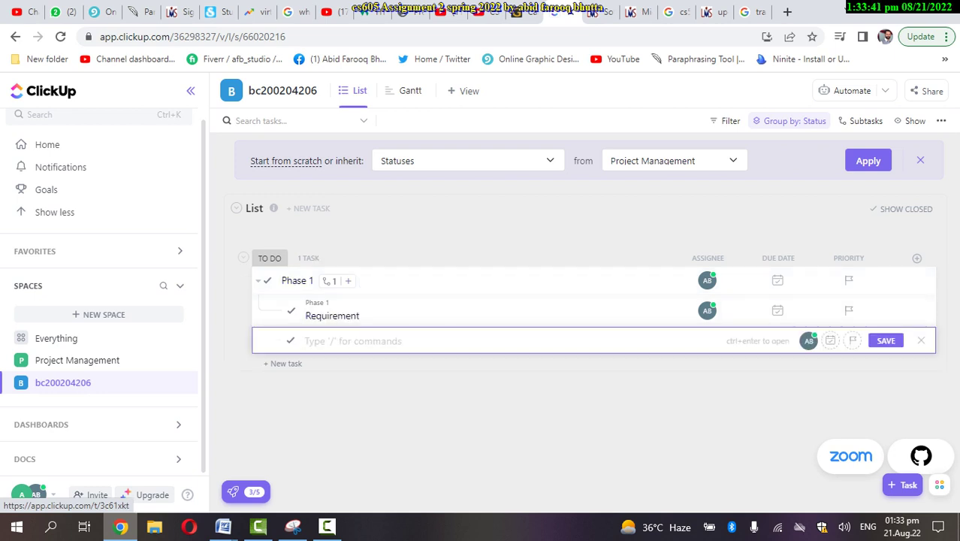
type("Desgi")
key("BackSpace")
key("BackSpace")
type("ignm")
key("BackSpace")
key("BackSpace")
type("n")
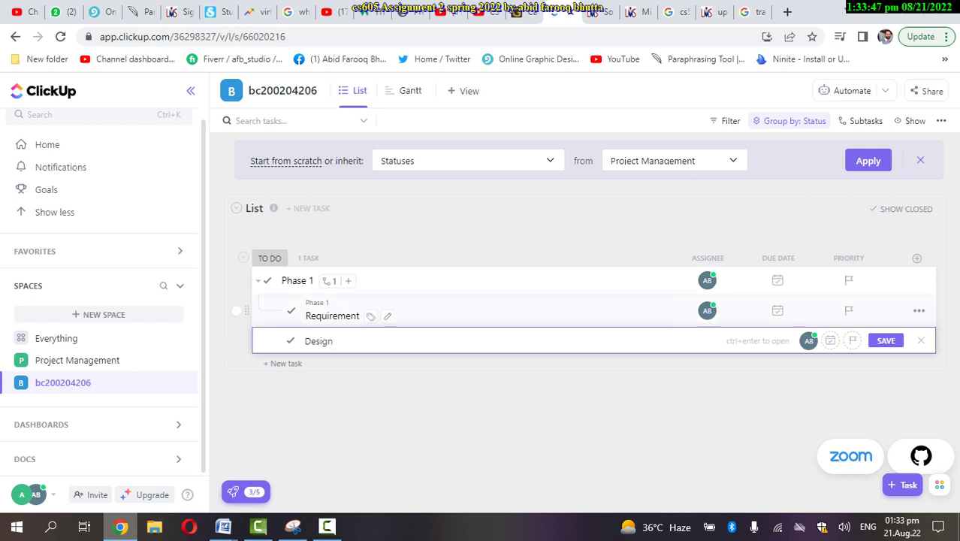
key("Return")
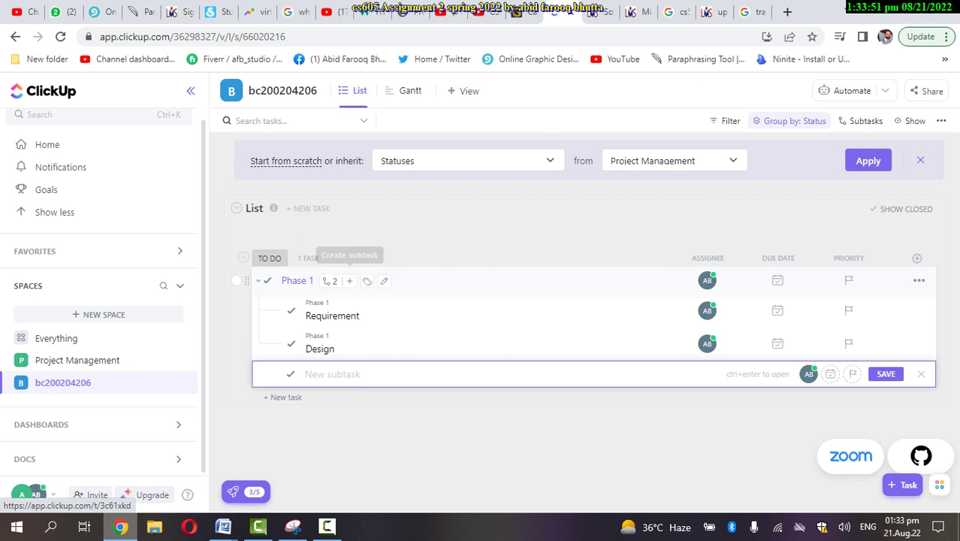
key("Escape")
Add Development as the third Phase 1 subtask and collapse Phase 1
left_click(332, 374)
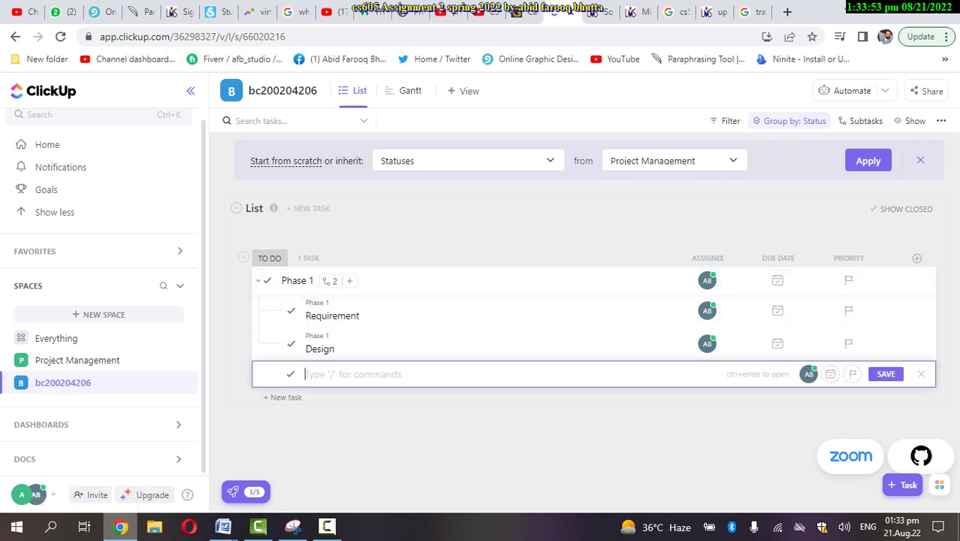
type("Development")
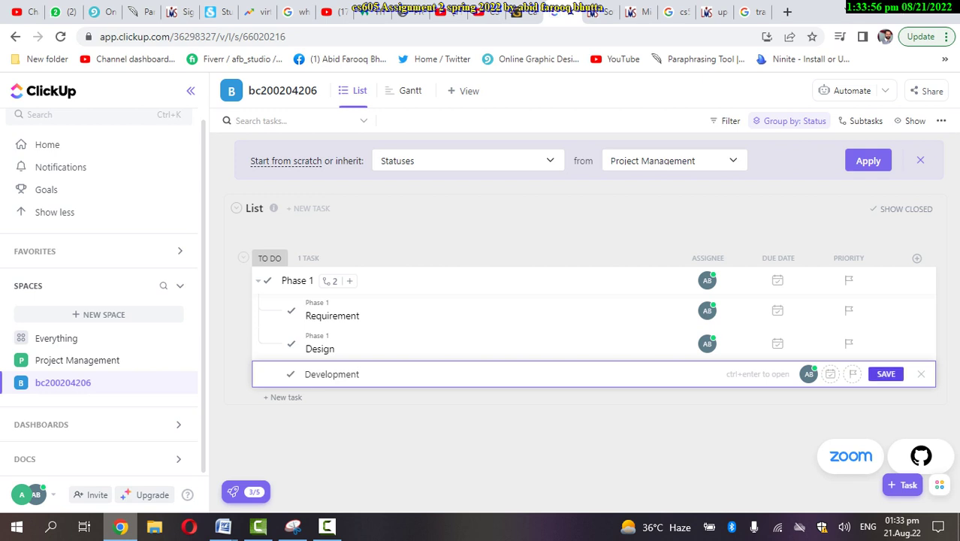
key("Return")
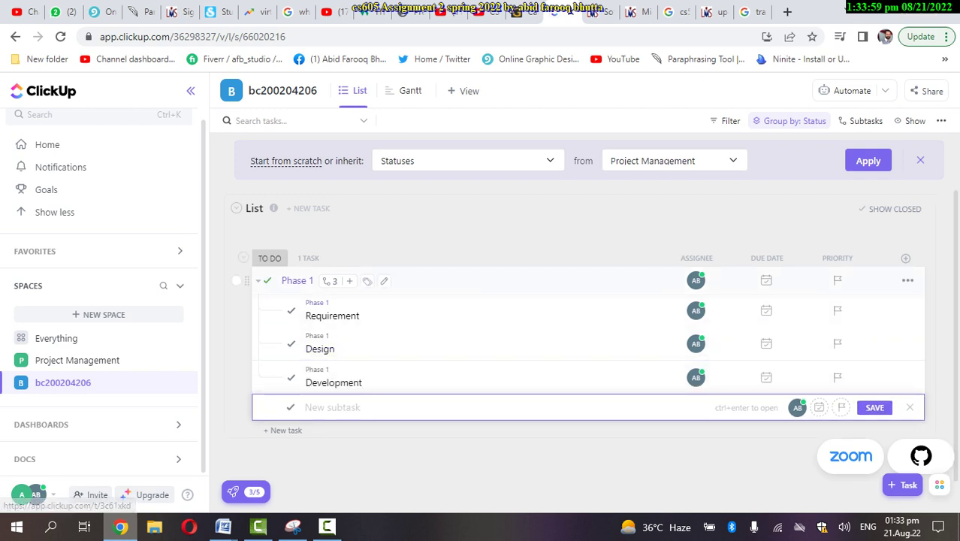
left_click(326, 258)
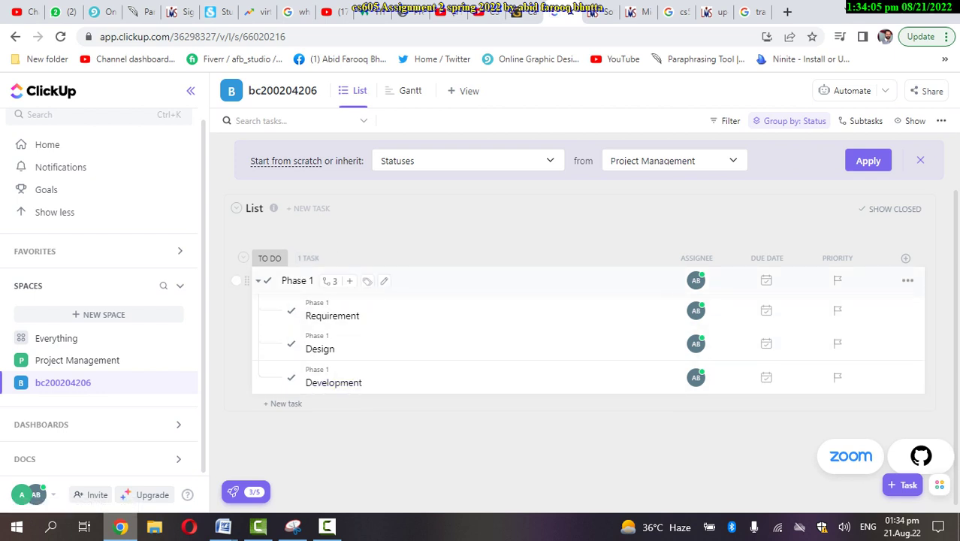
left_click(258, 281)
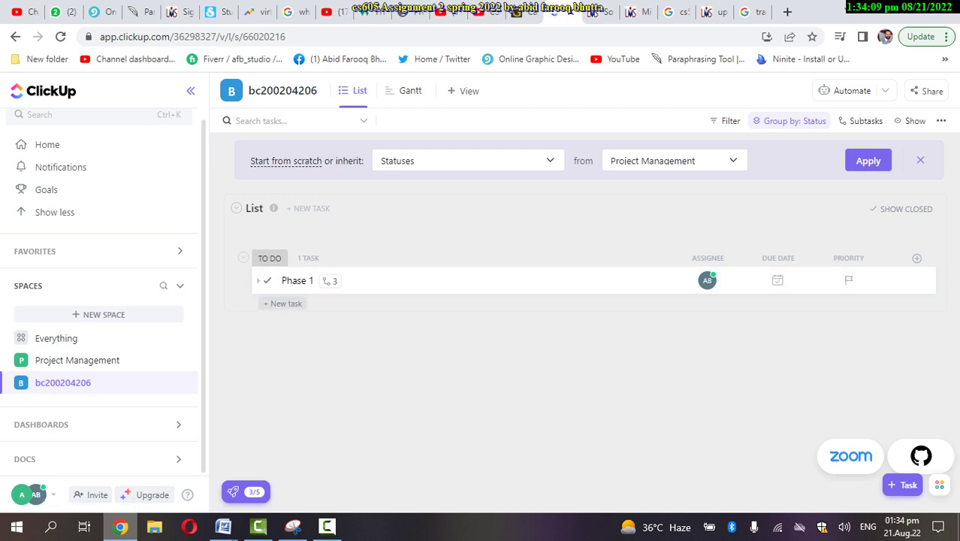
left_click(283, 304)
Create the Phase 2 task in the TO DO group
type("Phase 2")
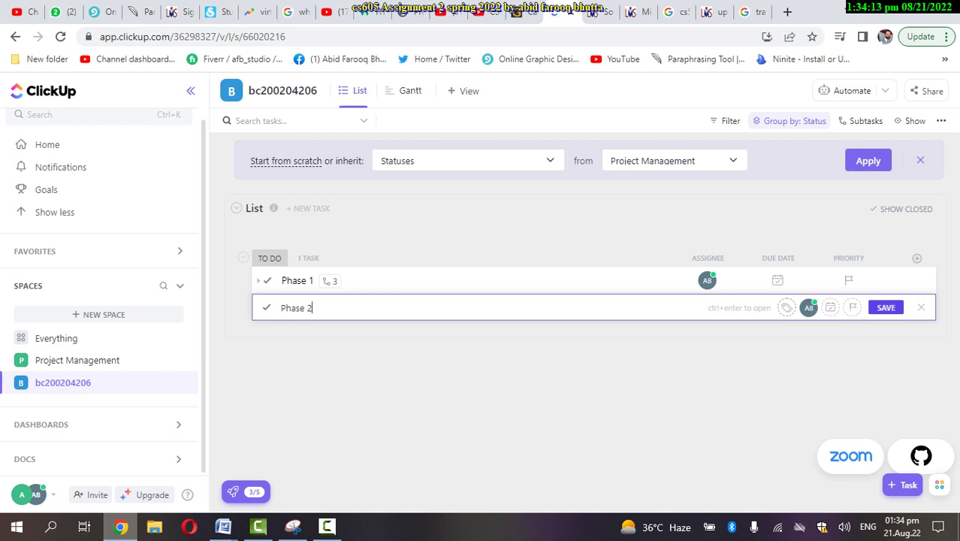
key("Return")
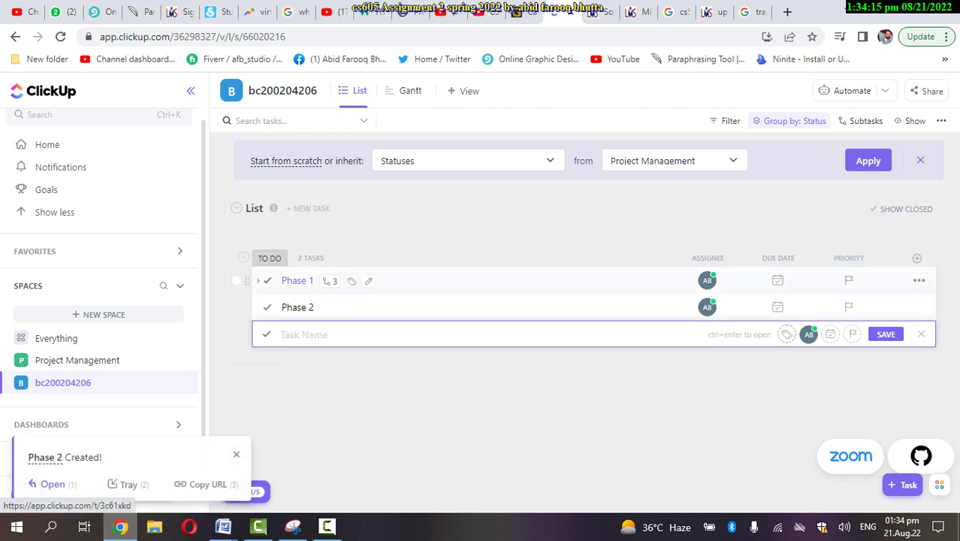
left_click(326, 307)
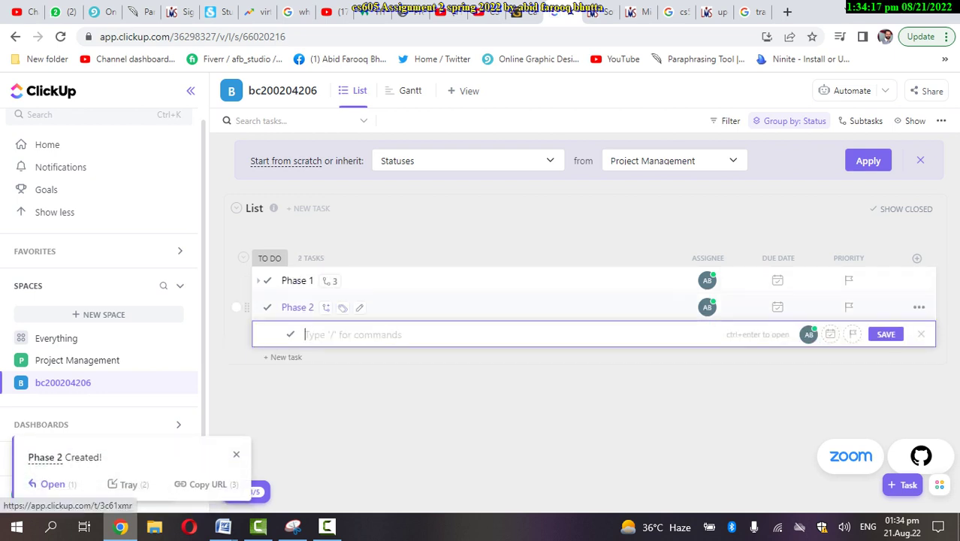
key("Escape")
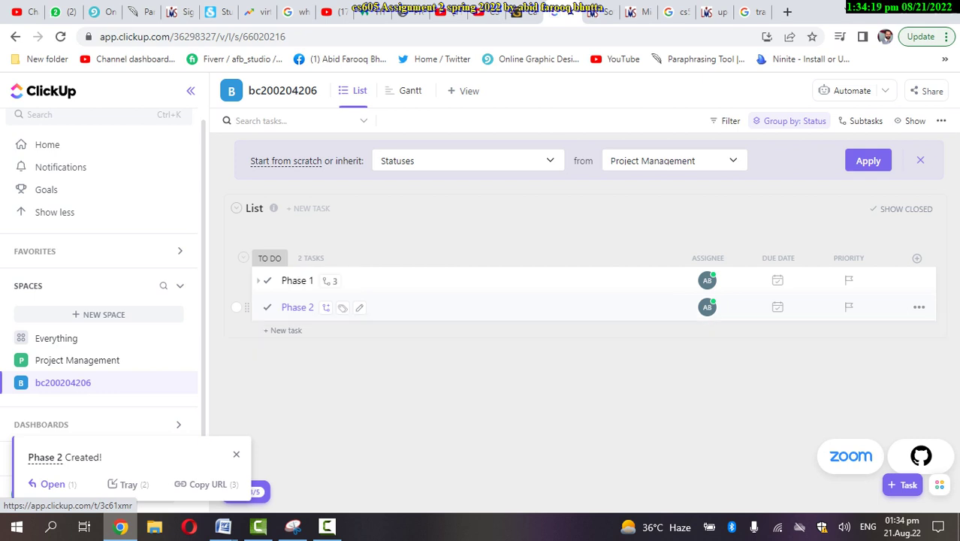
Add req, des and dev subtasks under Phase 2, then collapse Phase 2 and expand Phase 1
left_click(326, 307)
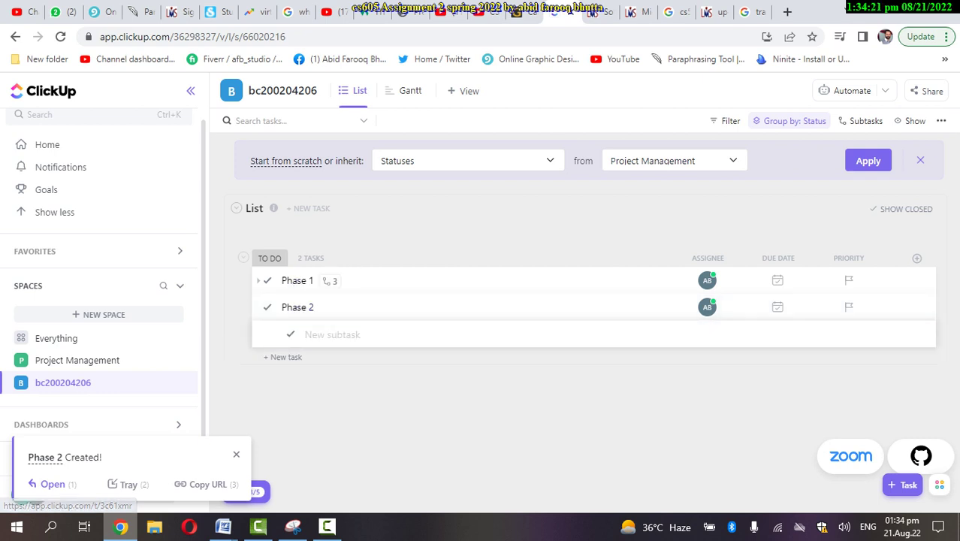
type("req")
key("Return")
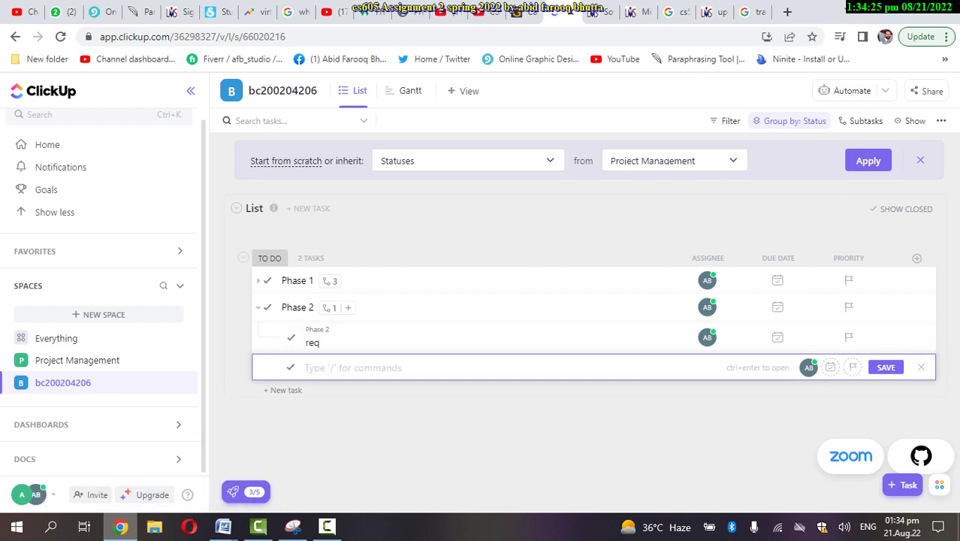
type("des")
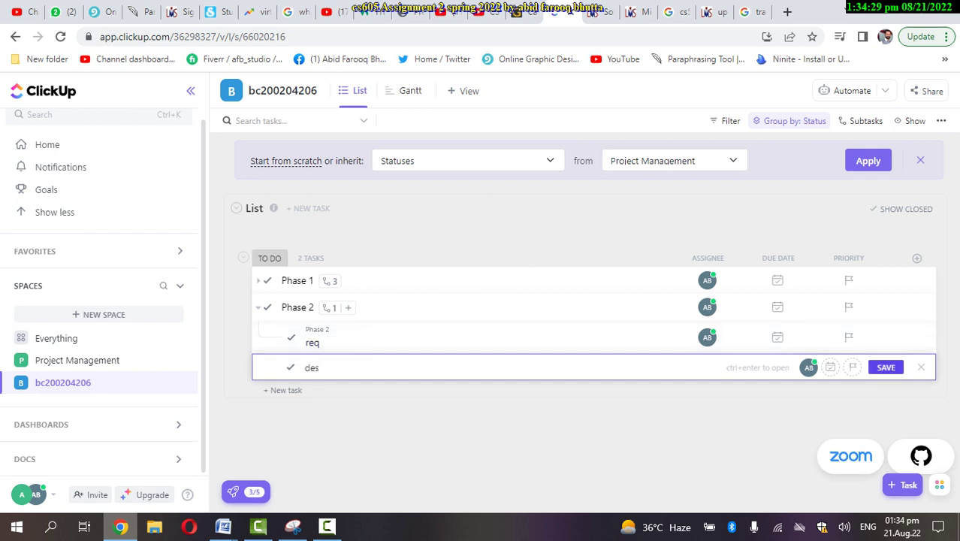
key("Return")
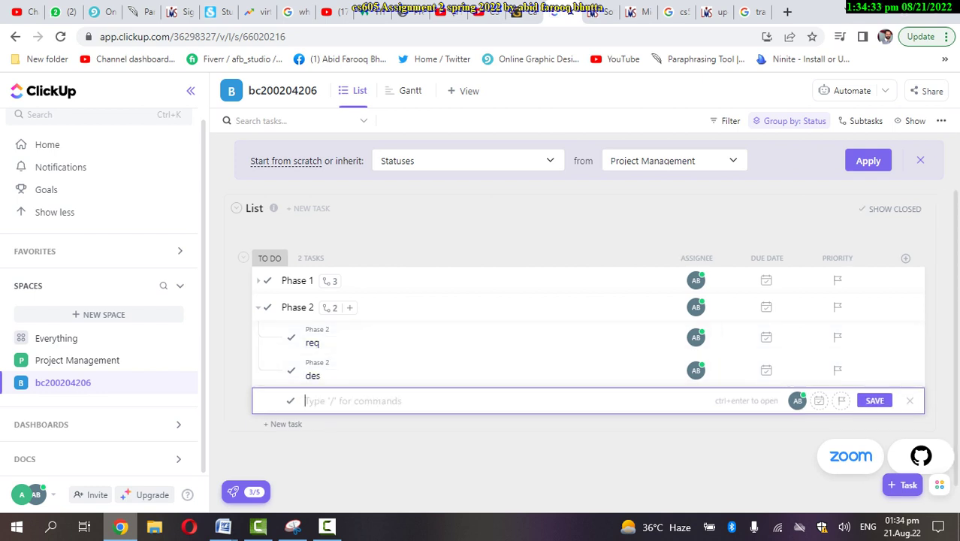
type("dev")
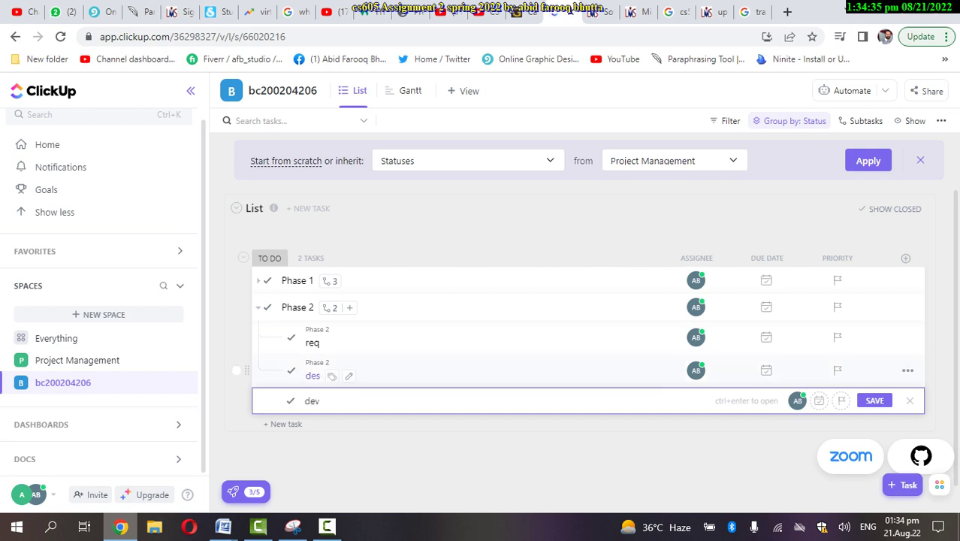
key("Return")
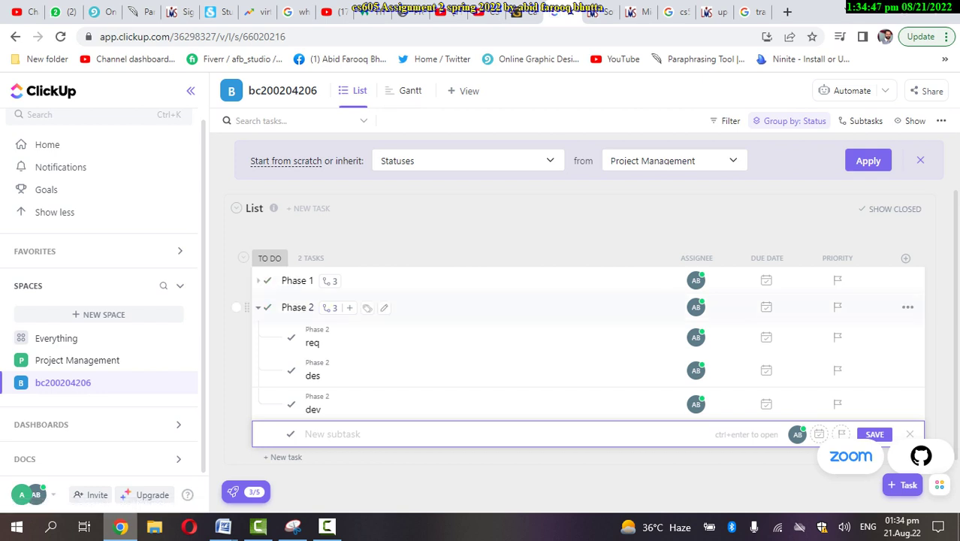
left_click(330, 307)
left_click(330, 280)
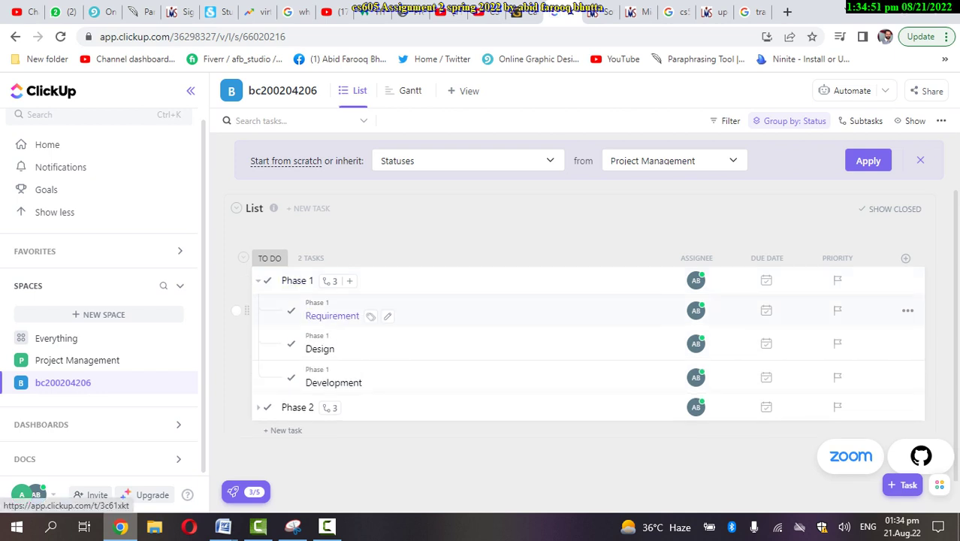
Set Requirement's start date to today and its due date to Sep 11, then close the task
left_click(332, 315)
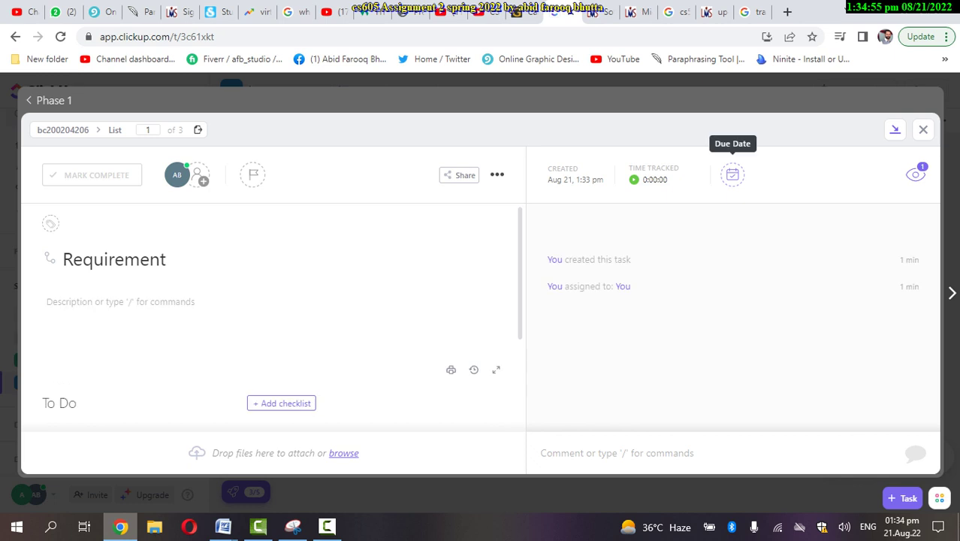
left_click(732, 175)
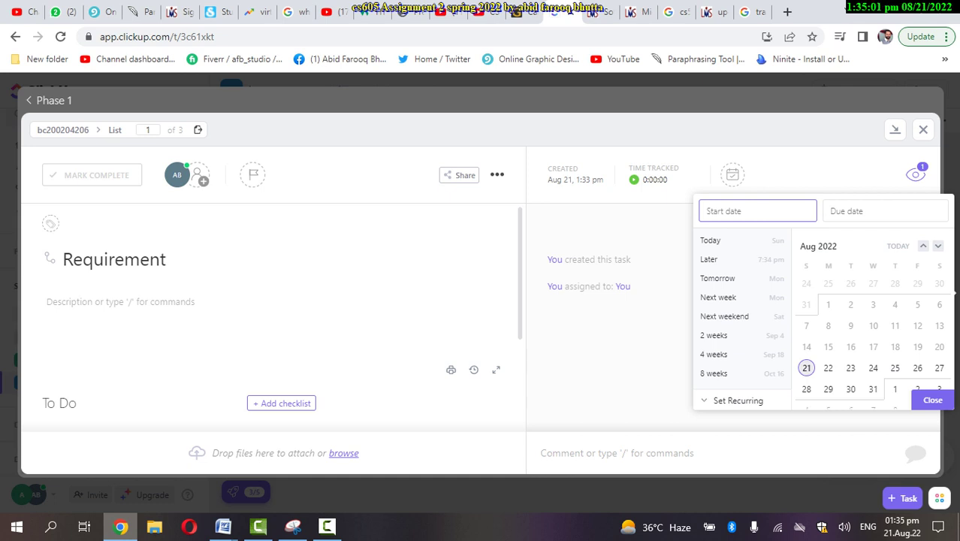
left_click(806, 367)
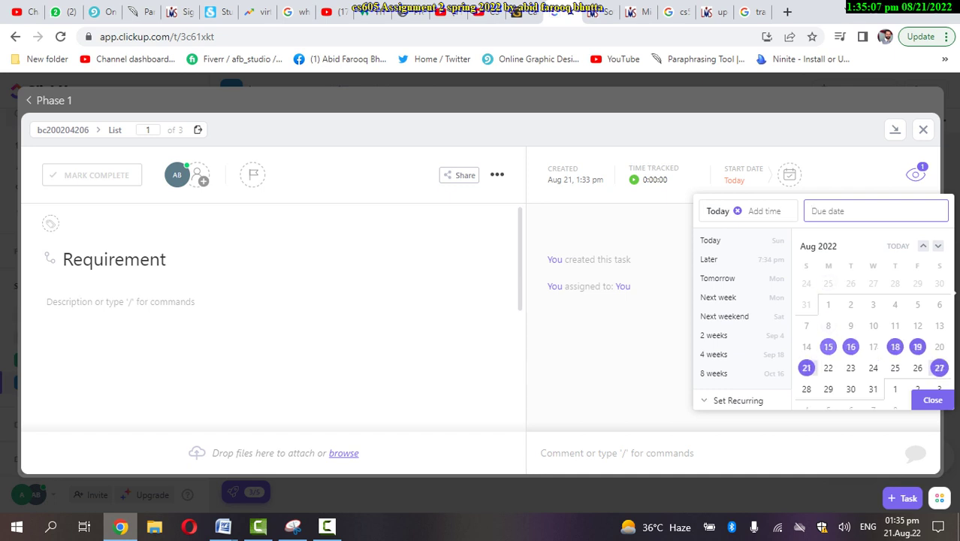
scroll(871, 330, "down", 3)
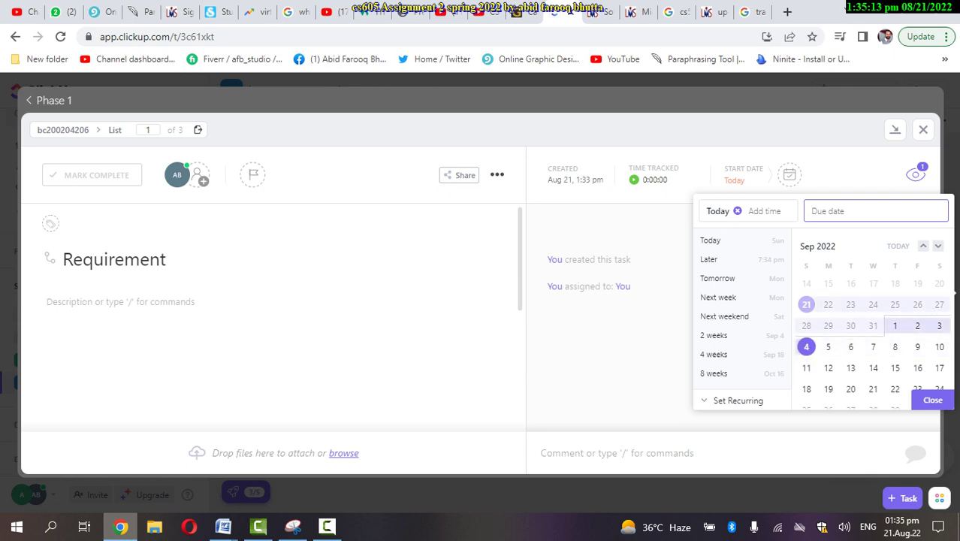
left_click(806, 367)
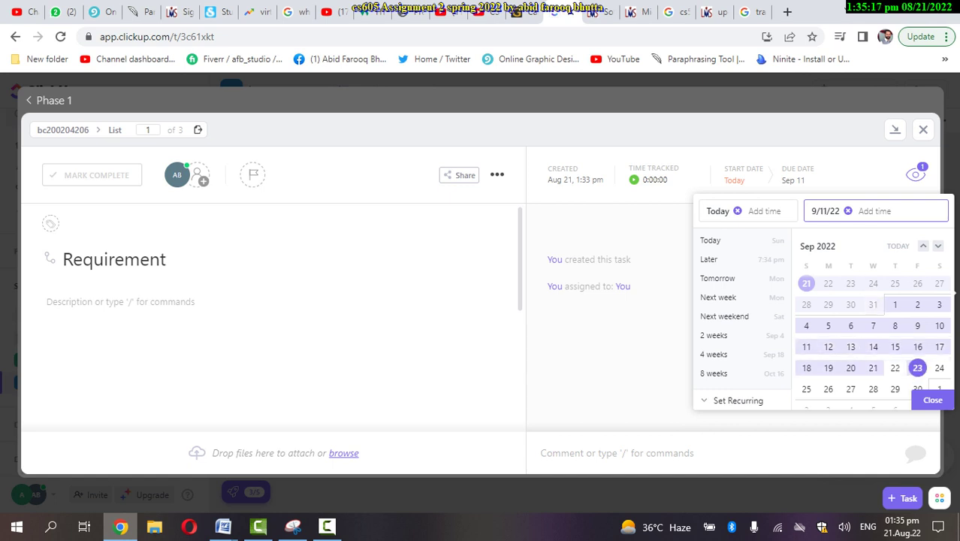
left_click(932, 399)
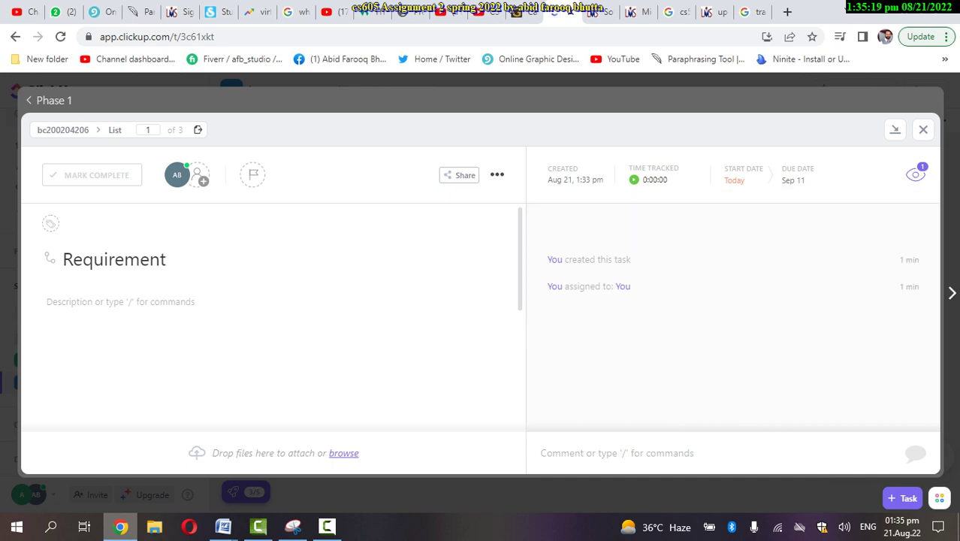
left_click(923, 129)
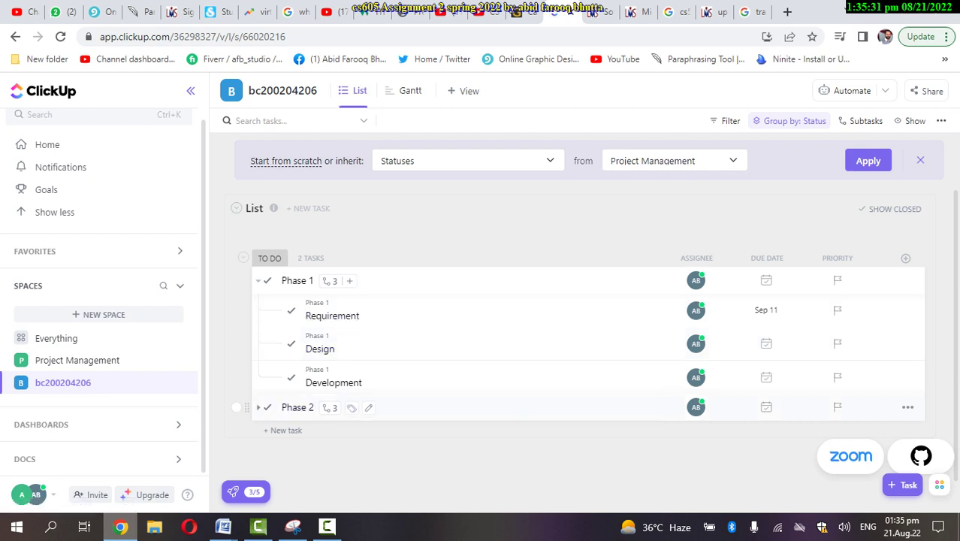
Expand Phase 2 and schedule its req subtask from Sep 12 to Sep 26
left_click(258, 407)
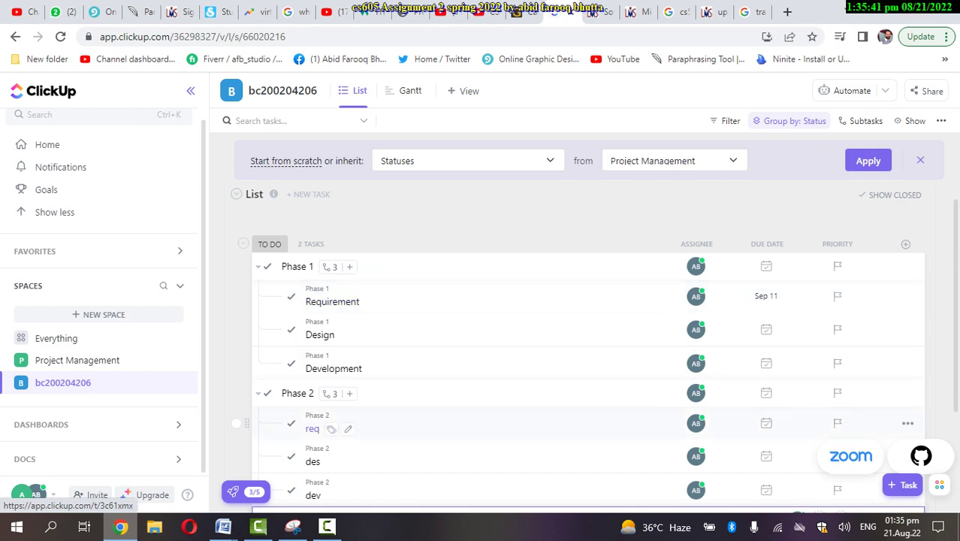
left_click(311, 428)
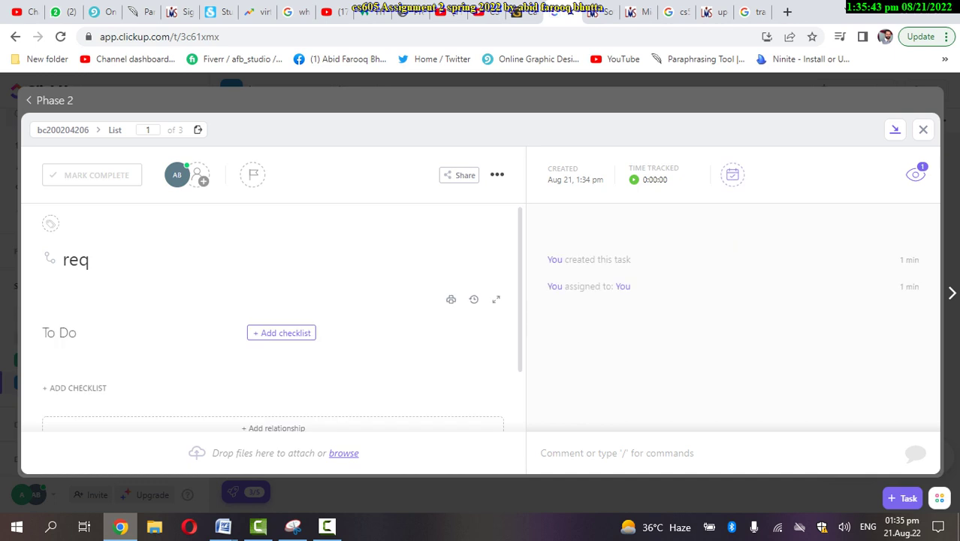
left_click(732, 174)
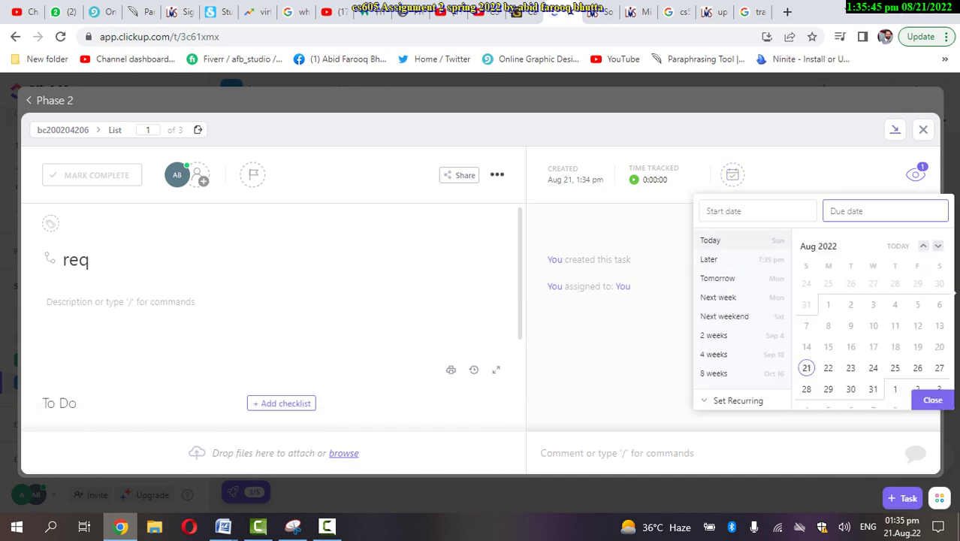
left_click(757, 211)
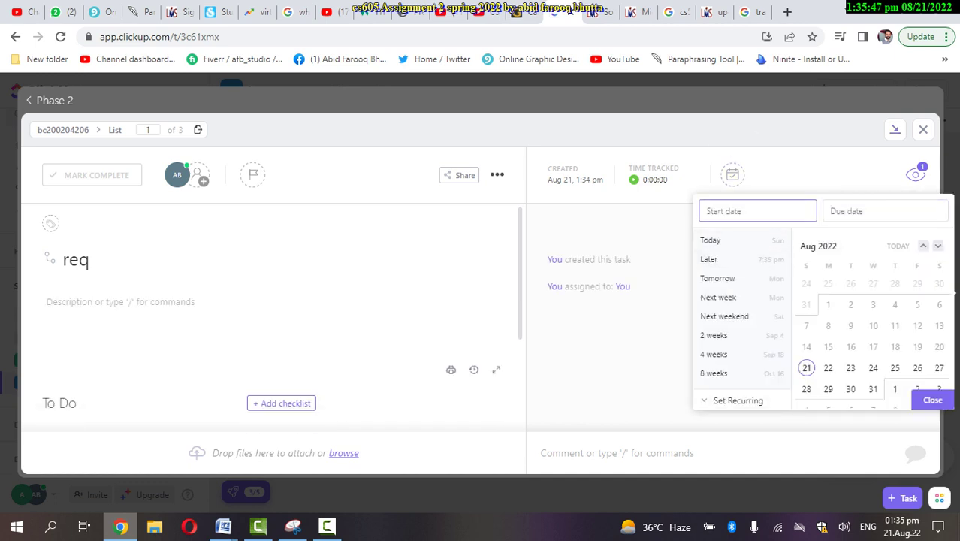
left_click(937, 245)
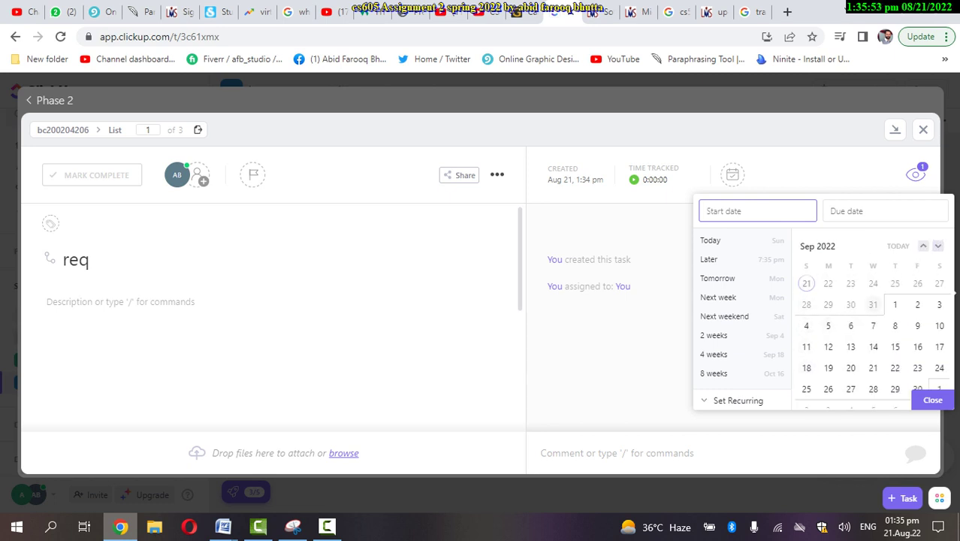
left_click(828, 346)
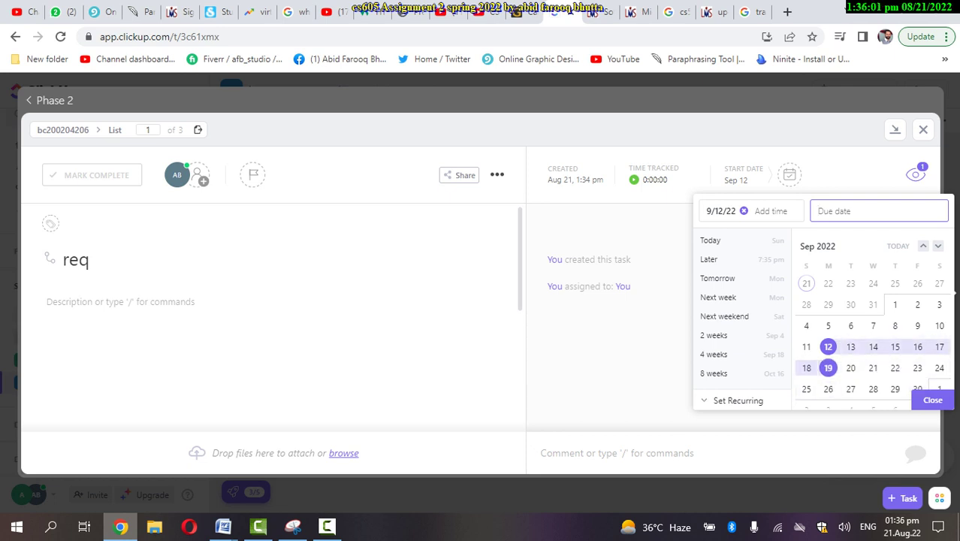
left_click(828, 388)
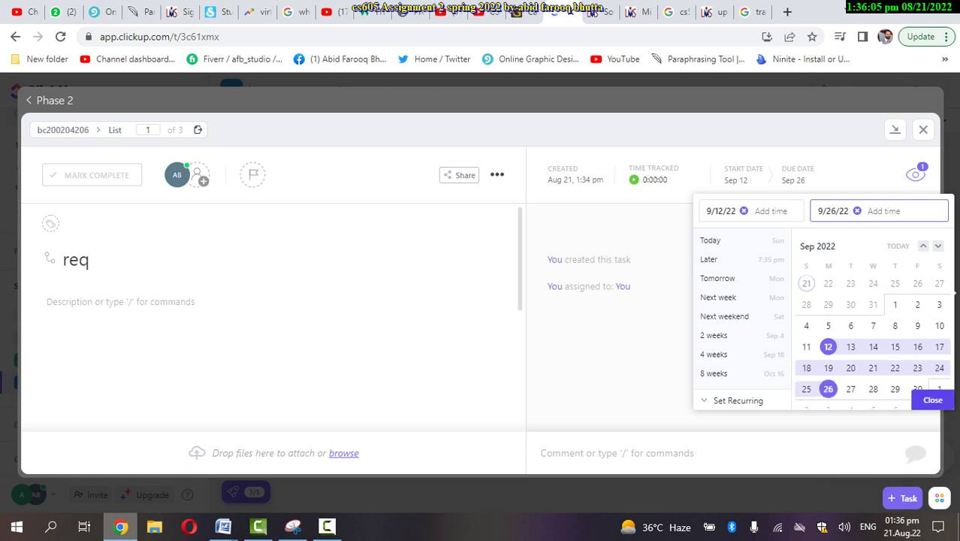
left_click(932, 400)
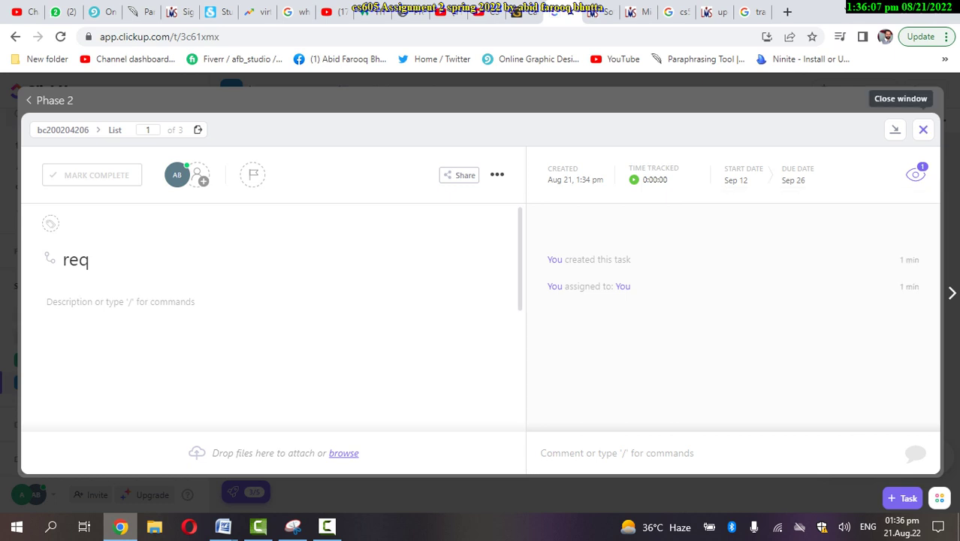
left_click(923, 129)
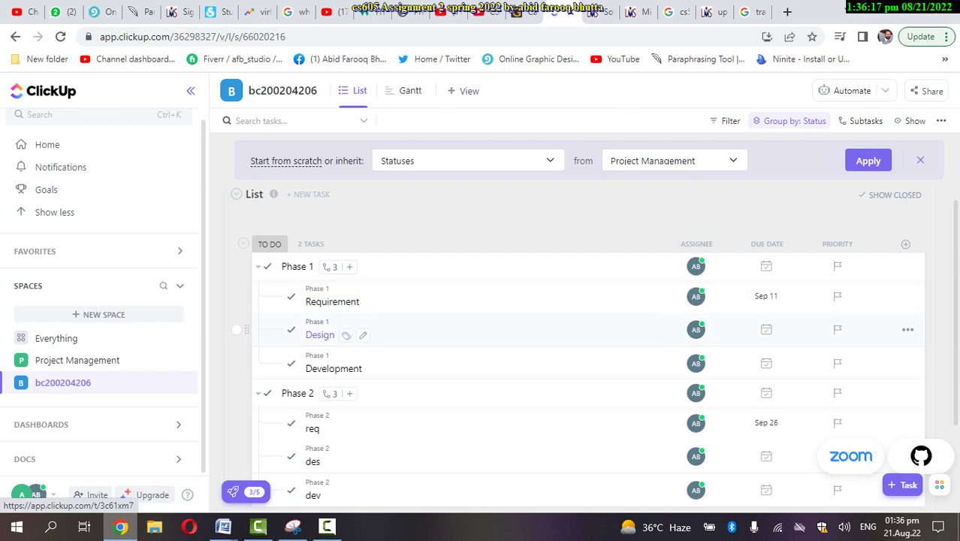
left_click(320, 335)
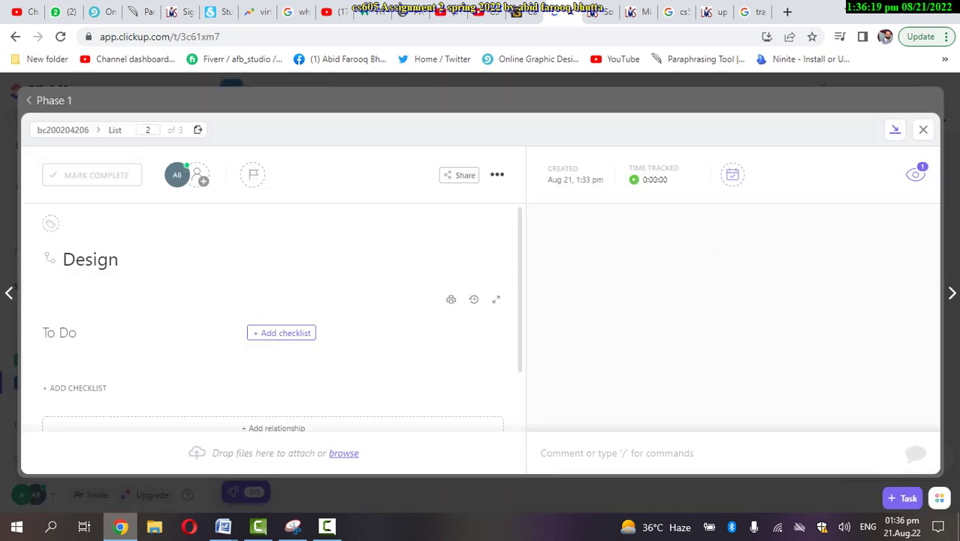
Open the Design subtask's date picker, then bring up the Spring 2022_CS605_2.docx assignment in Word
left_click(732, 175)
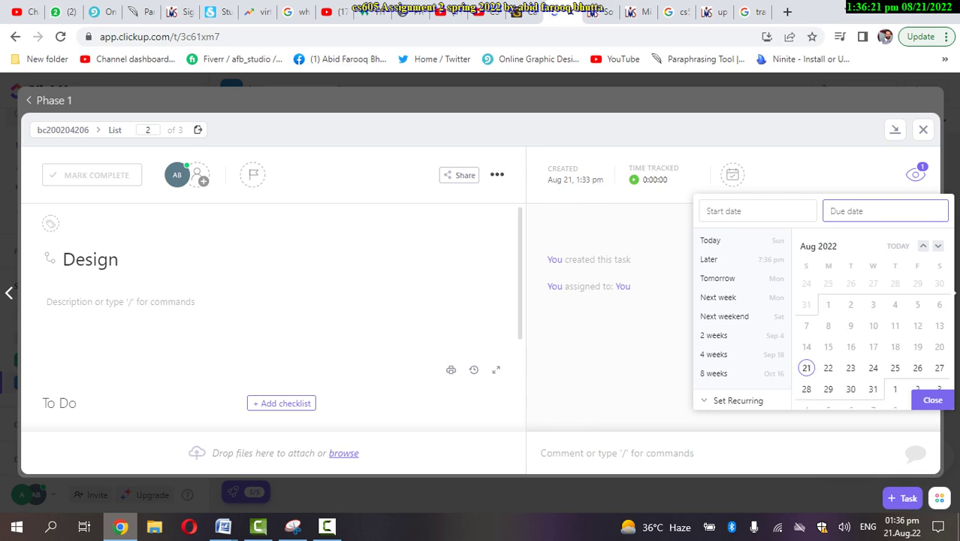
mouse_move(223, 526)
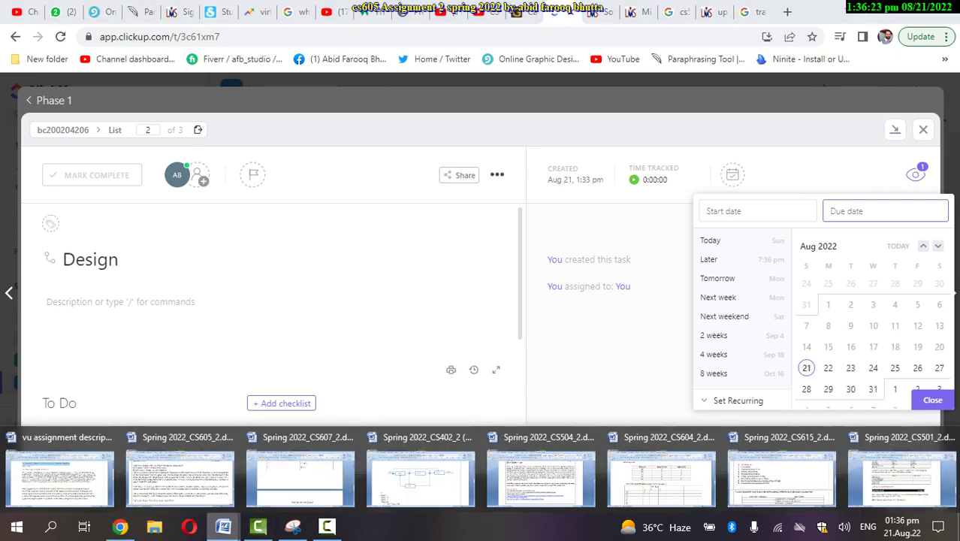
left_click(181, 475)
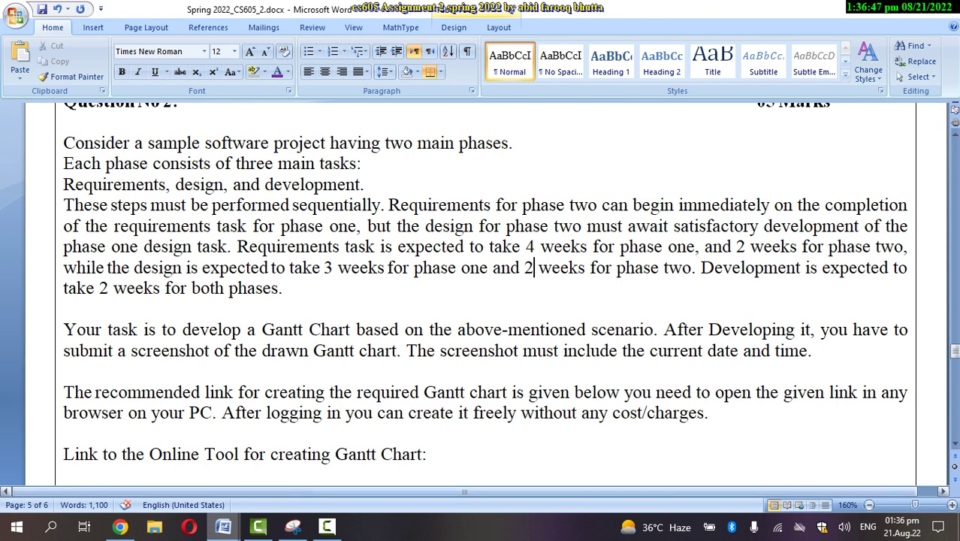
Check the task durations in the Word assignment, then go back to ClickUp in Chrome
left_click(120, 525)
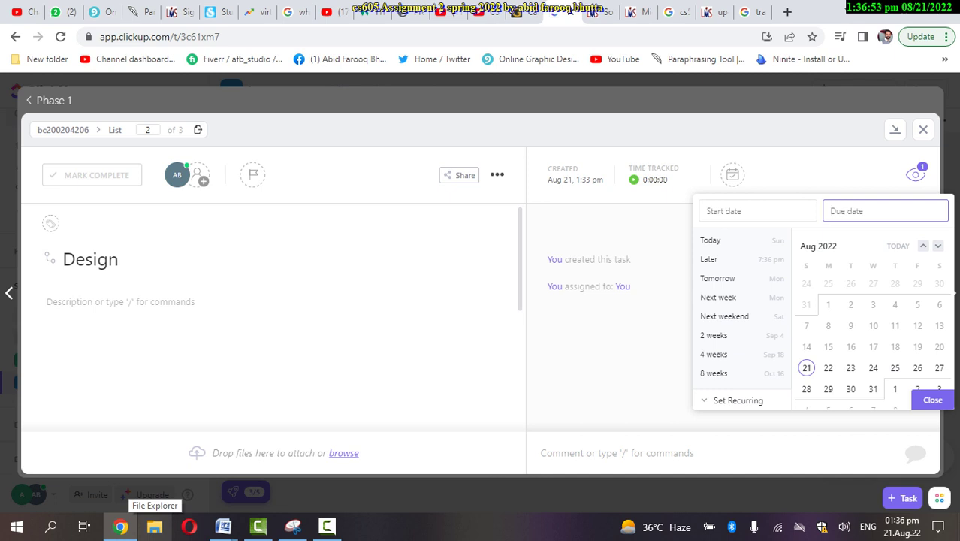
Give the Design subtask a Sep 12 start date and an Oct 3 due date, then close it
left_click(937, 246)
left_click(937, 246)
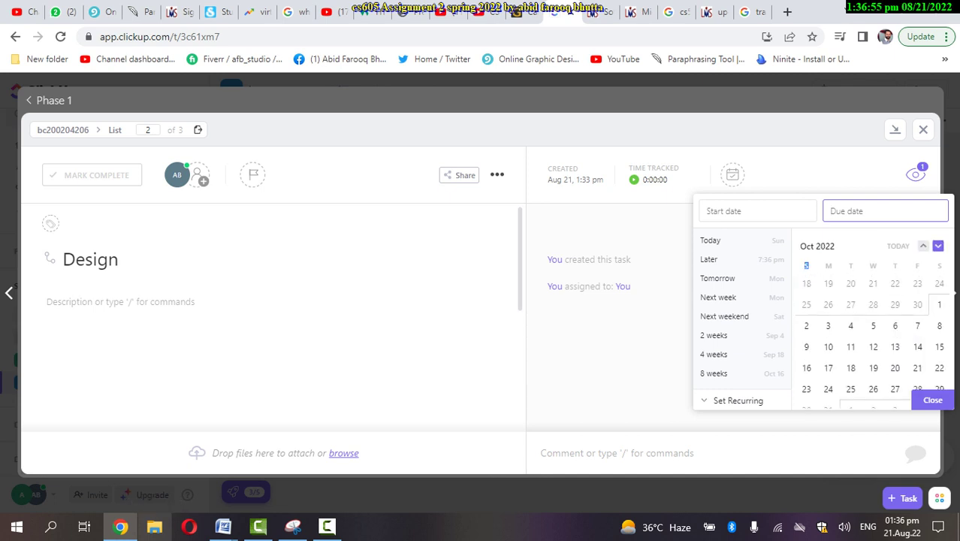
left_click(923, 245)
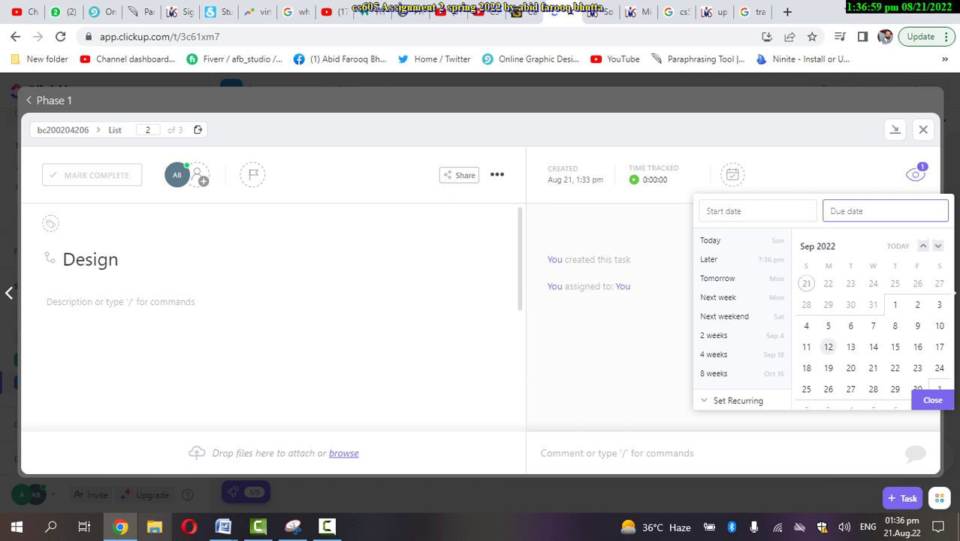
left_click(828, 346)
left_click(931, 400)
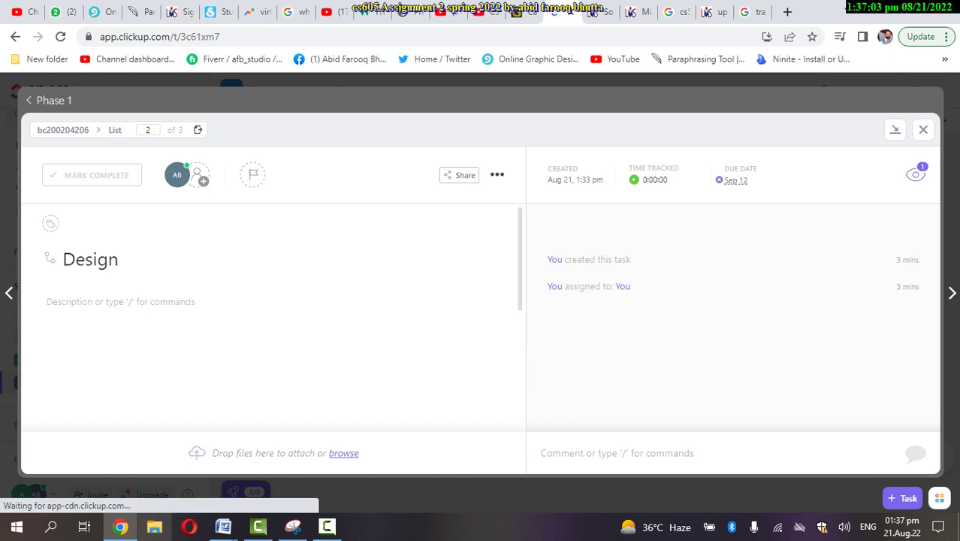
left_click(735, 180)
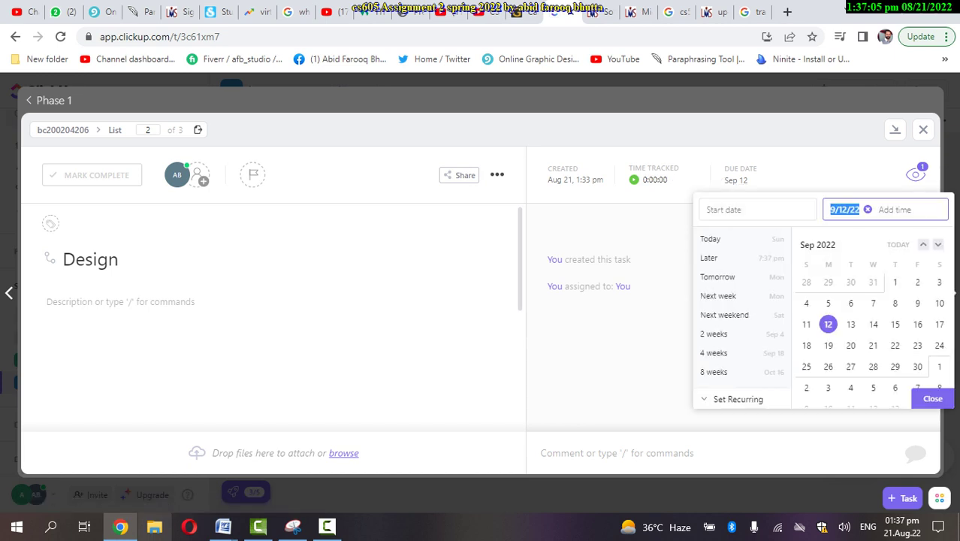
left_click(757, 210)
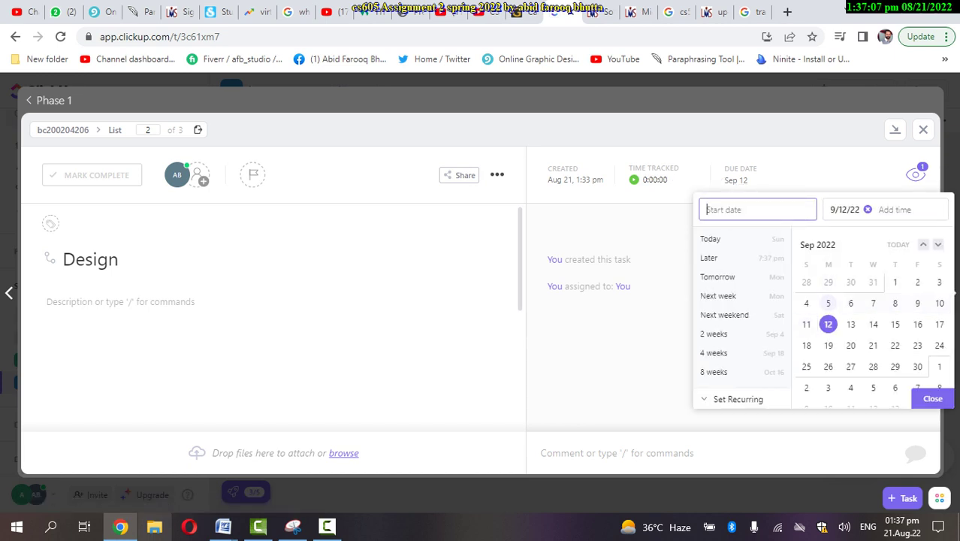
key("Tab")
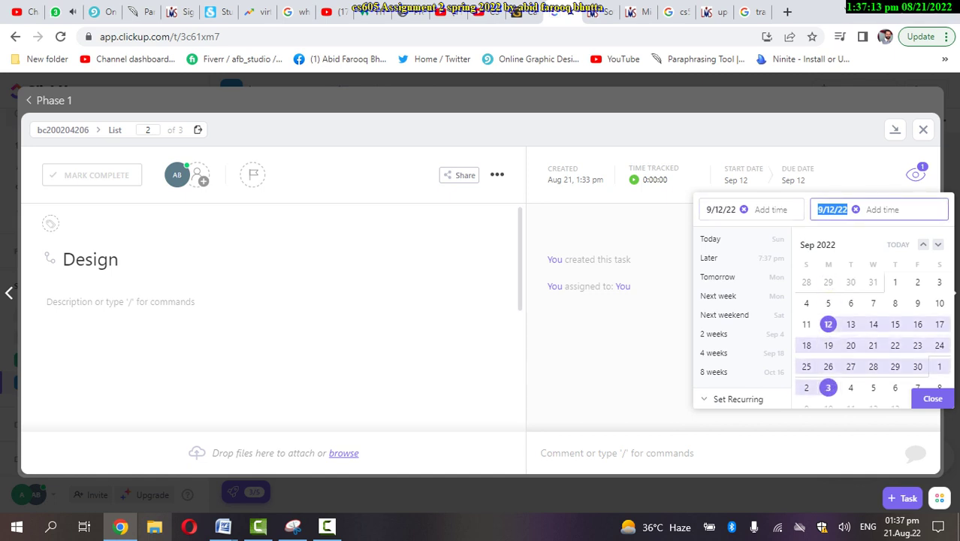
left_click(828, 387)
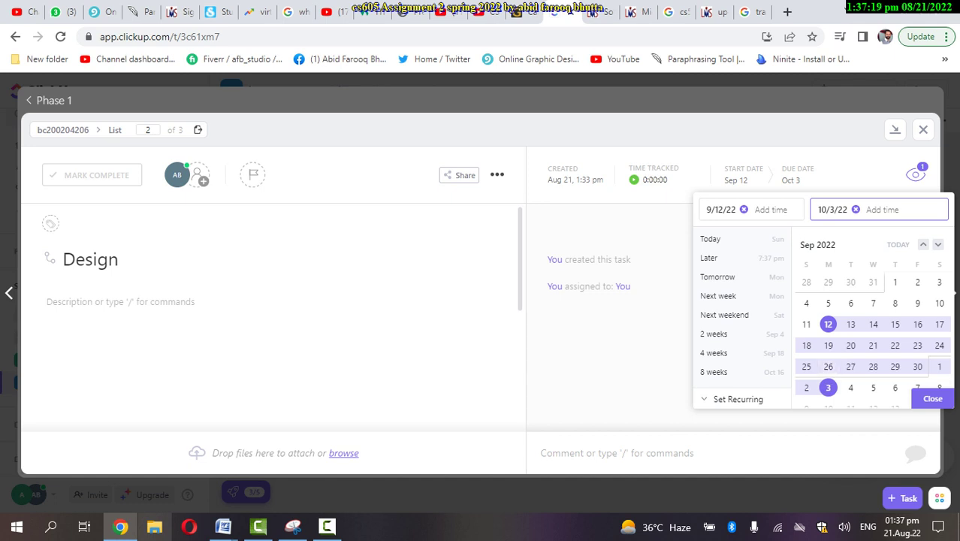
key("Escape")
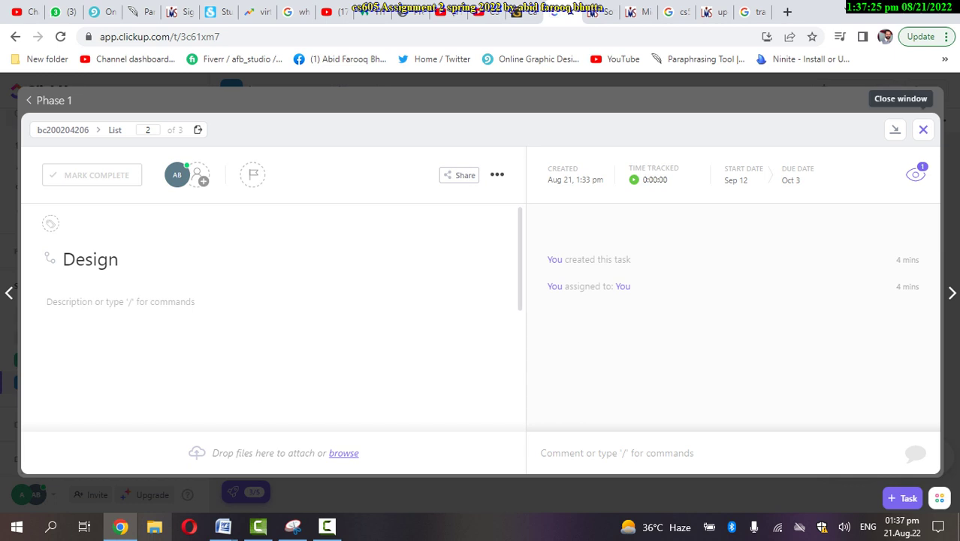
left_click(923, 129)
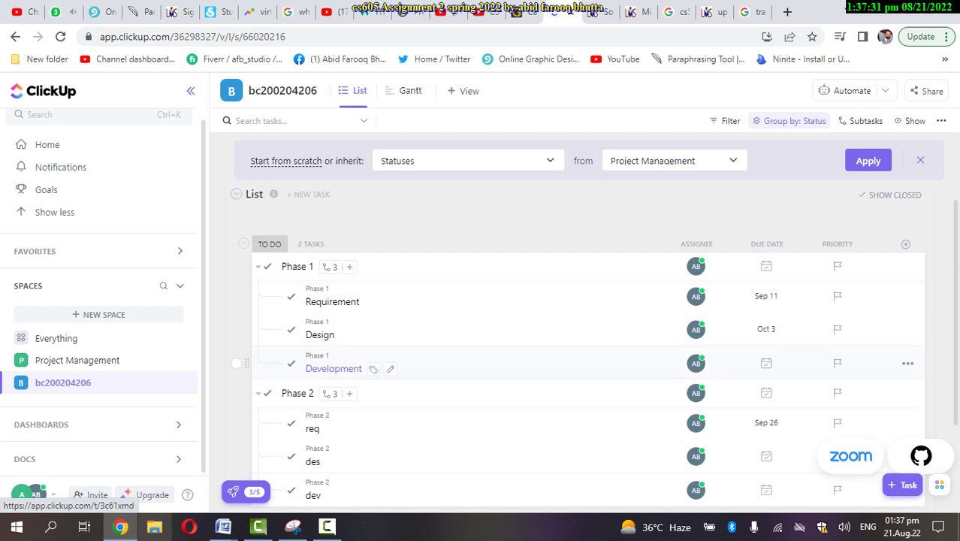
left_click(333, 368)
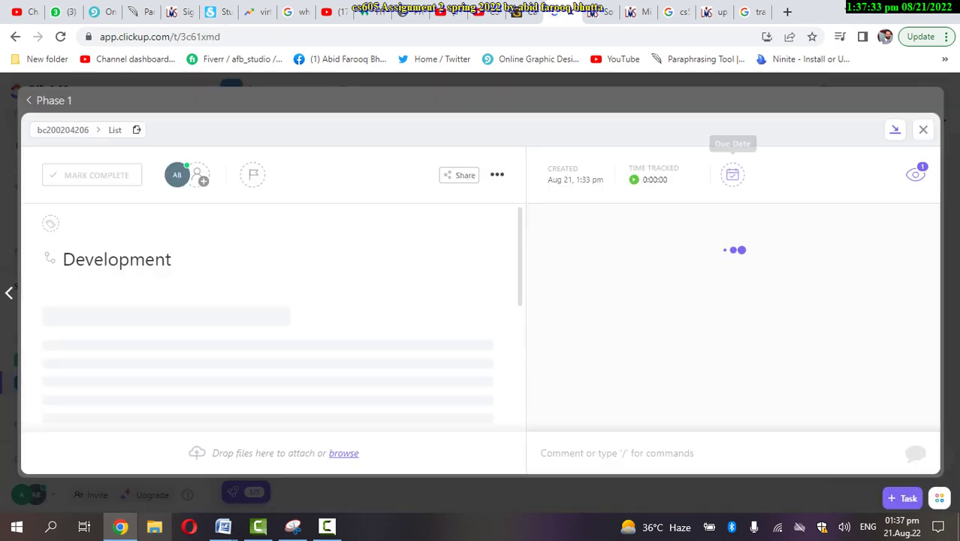
Give the Development subtask an Oct 4 start date and an Oct 18 due date, then close it
left_click(732, 174)
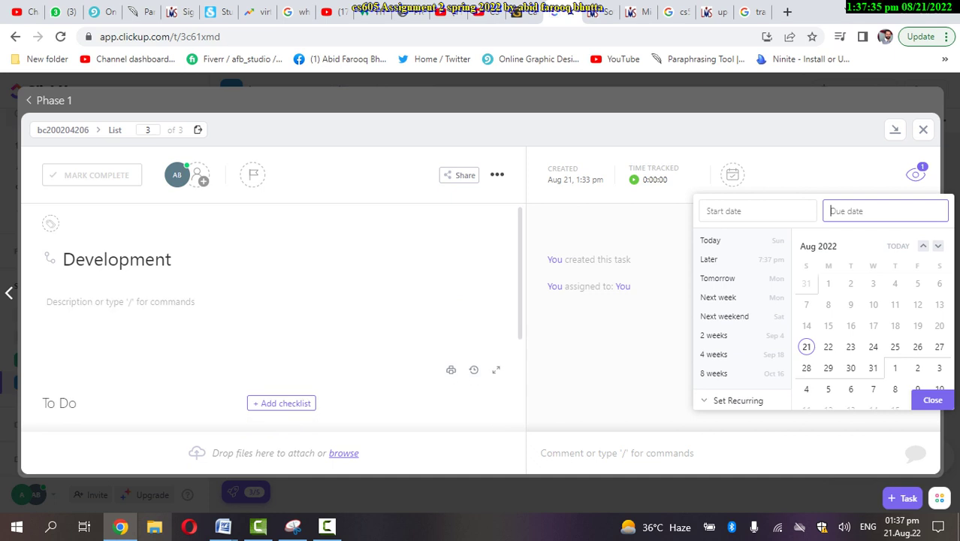
left_click(937, 245)
left_click(937, 245)
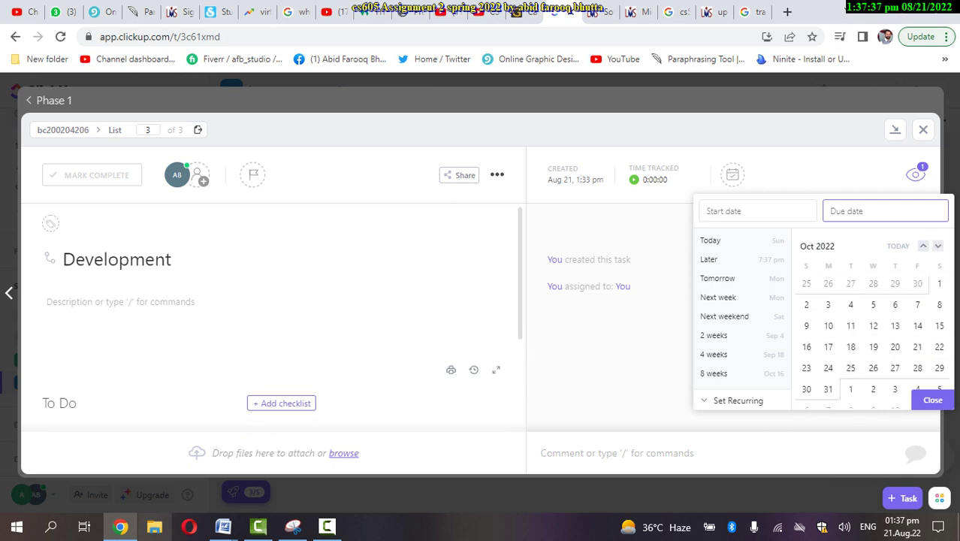
left_click(850, 304)
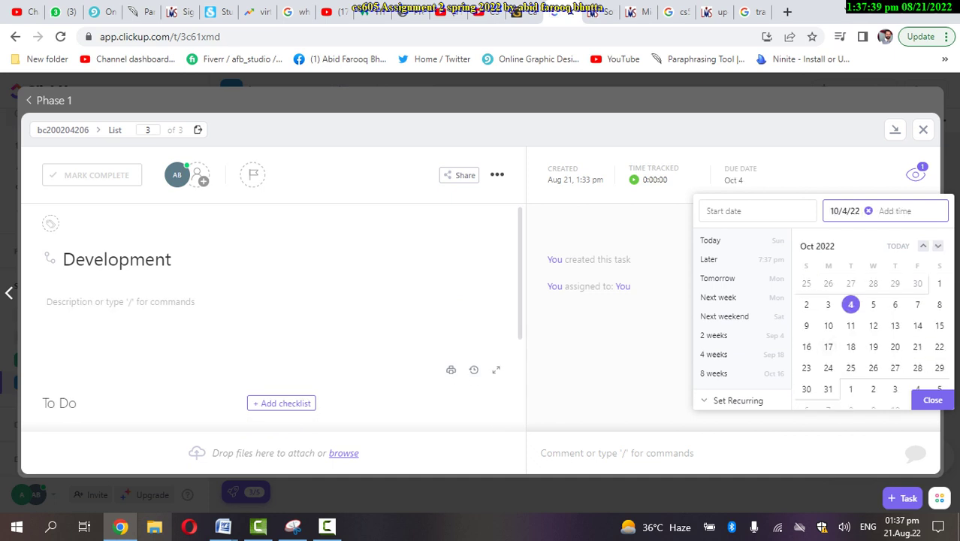
left_click(757, 211)
left_click(850, 305)
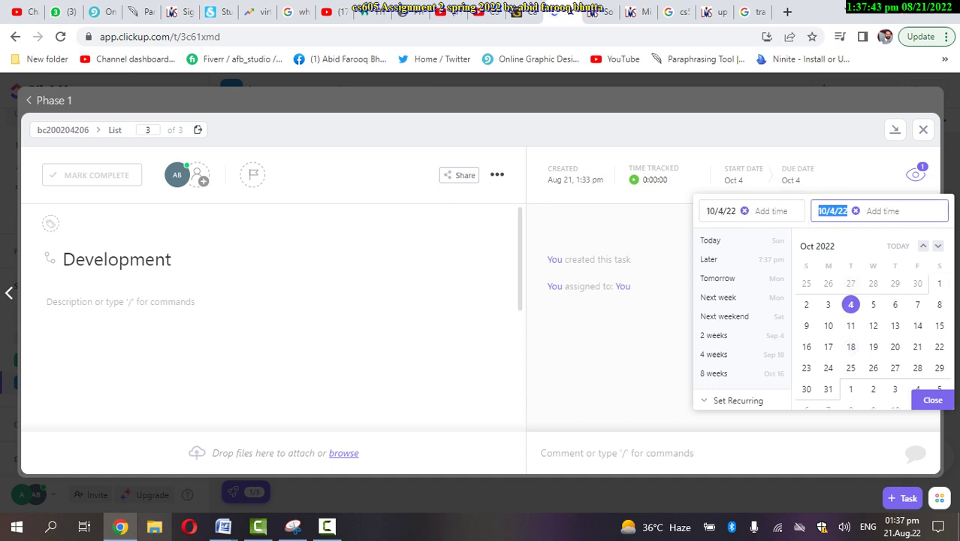
left_click(850, 346)
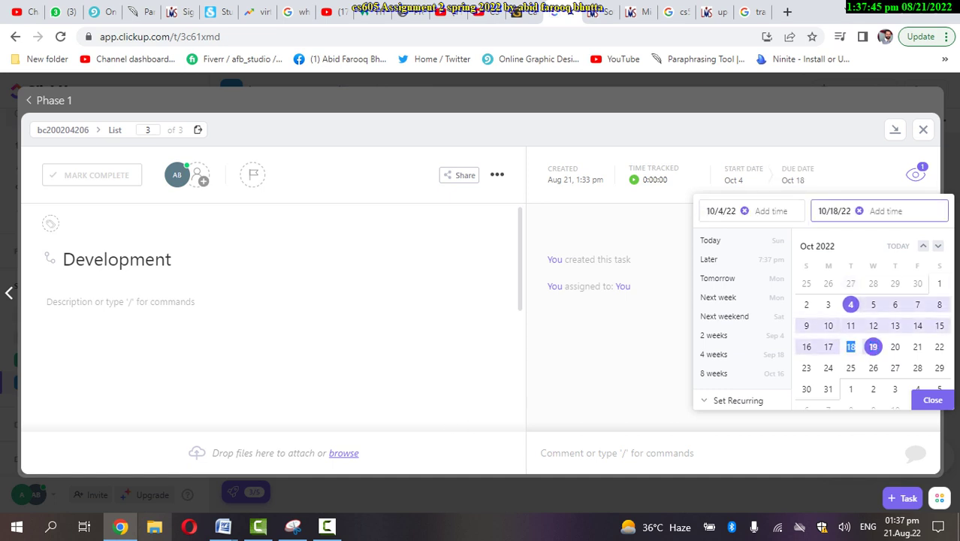
key("Escape")
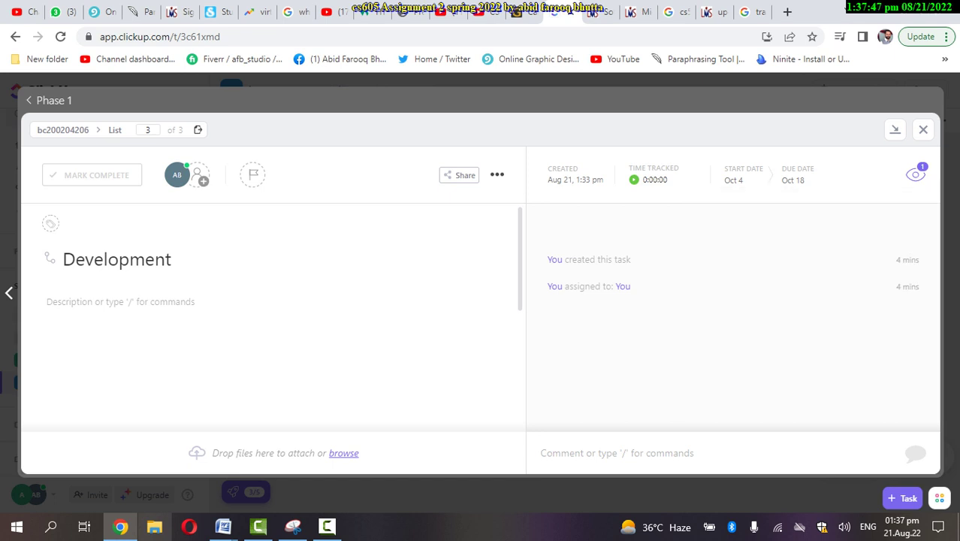
left_click(923, 129)
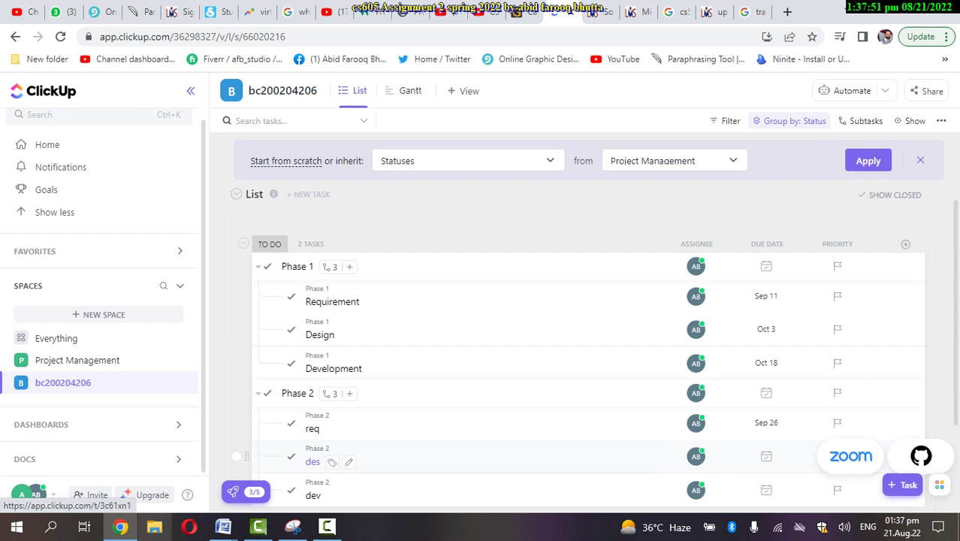
Give the des subtask a start date of Oct 4 and a due date of Oct 18, 2022
scroll(934, 484, "down", 1)
scroll(313, 344, "down", 2)
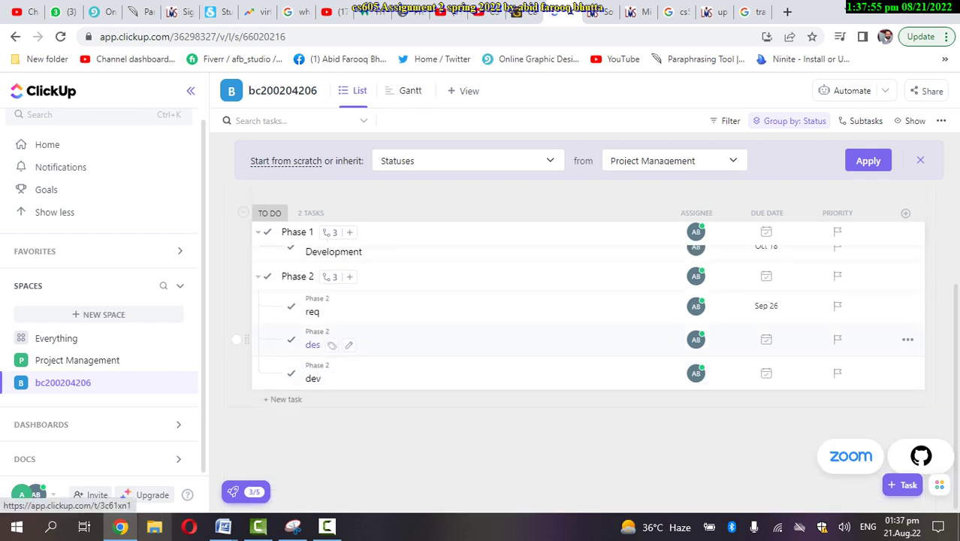
left_click(313, 345)
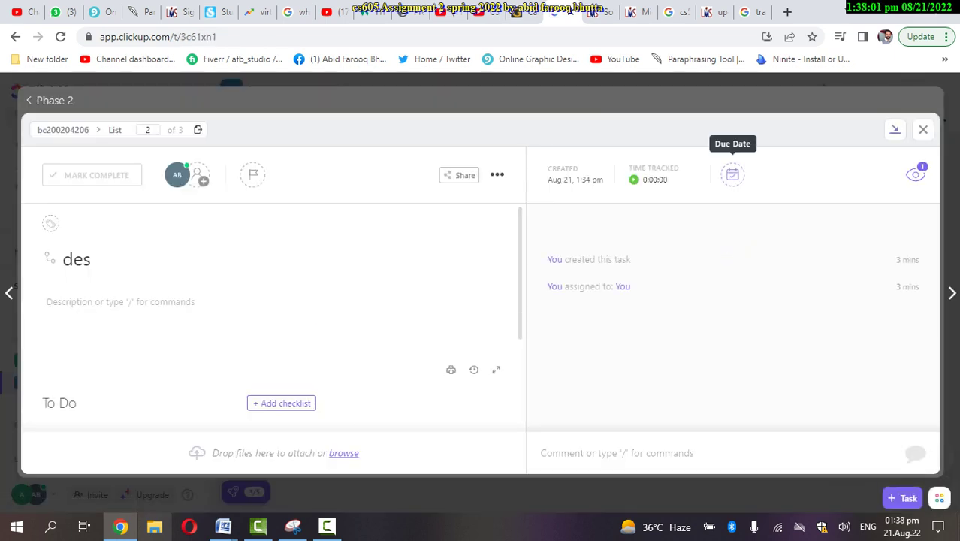
left_click(732, 174)
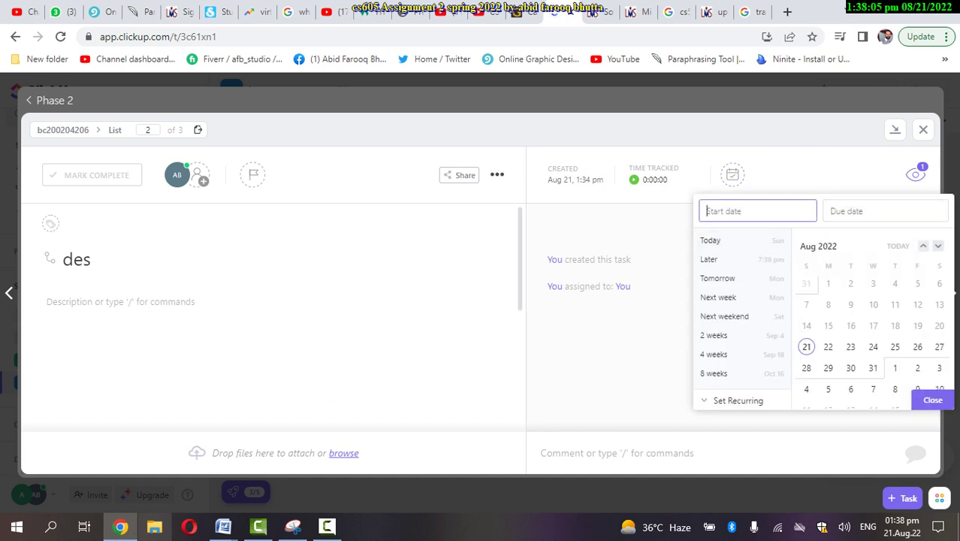
left_click(937, 245)
left_click(937, 246)
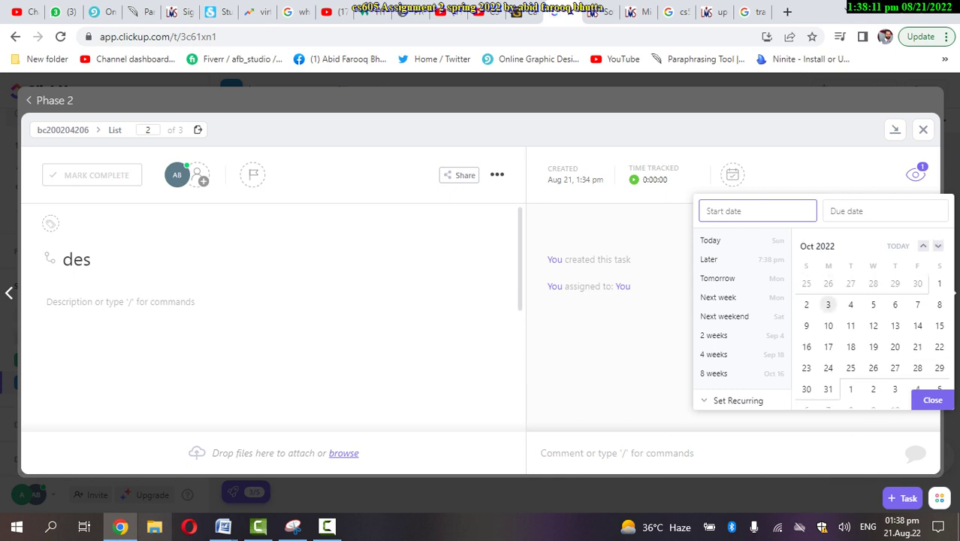
left_click(850, 304)
left_click(850, 304)
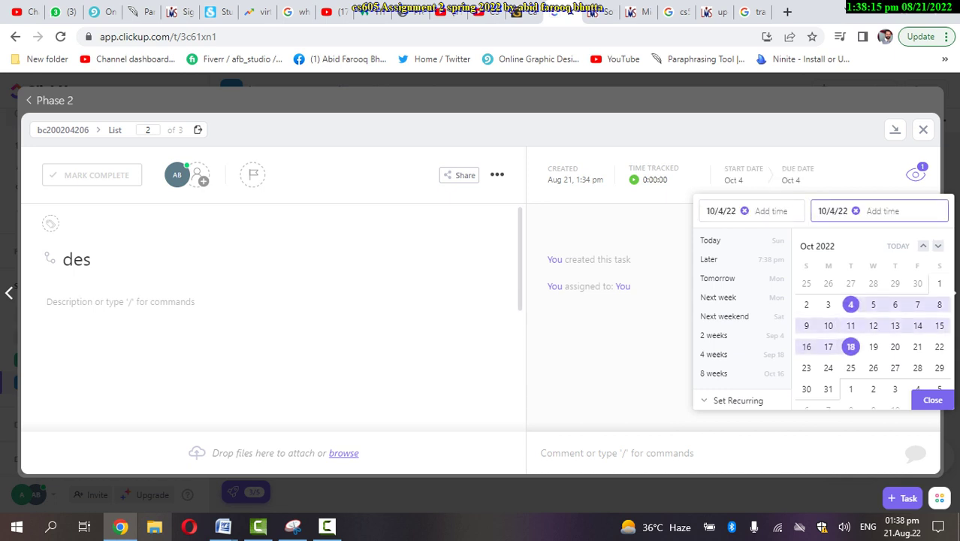
left_click(850, 346)
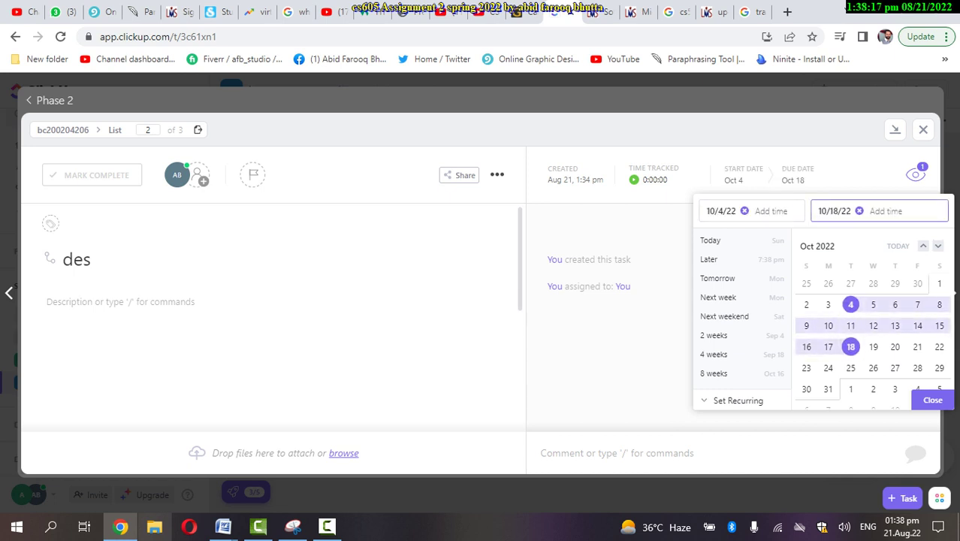
left_click(932, 400)
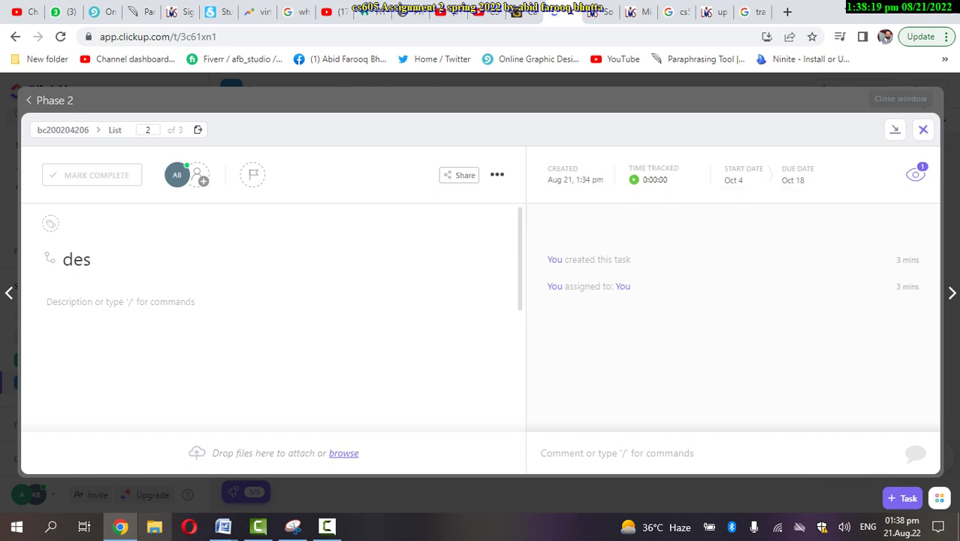
left_click(922, 129)
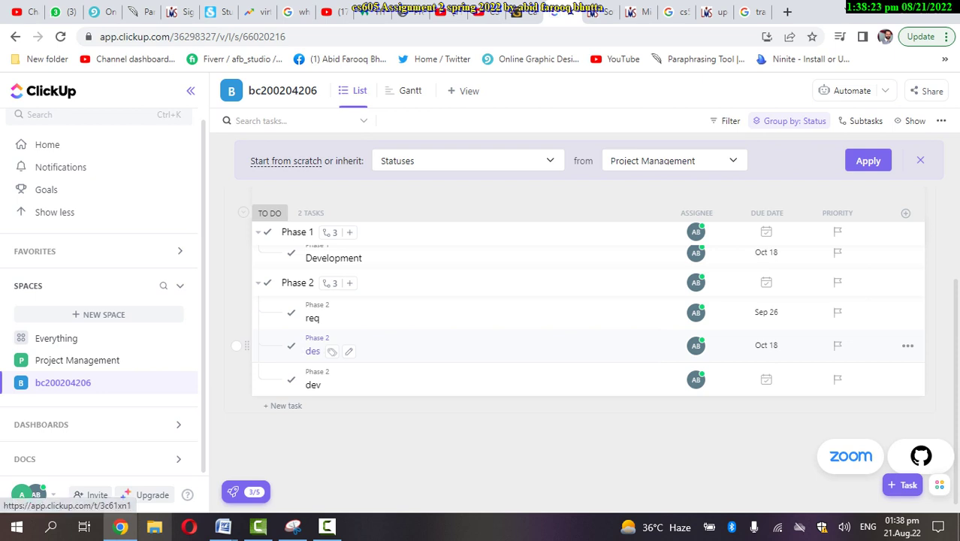
After rechecking des, give the dev subtask a start of Oct 19 and due date of Nov 2
left_click(313, 350)
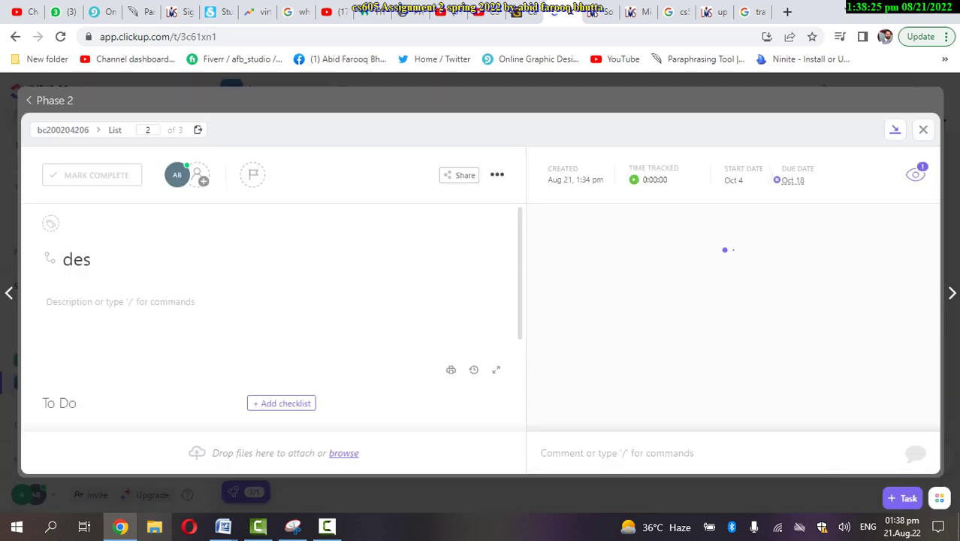
left_click(923, 129)
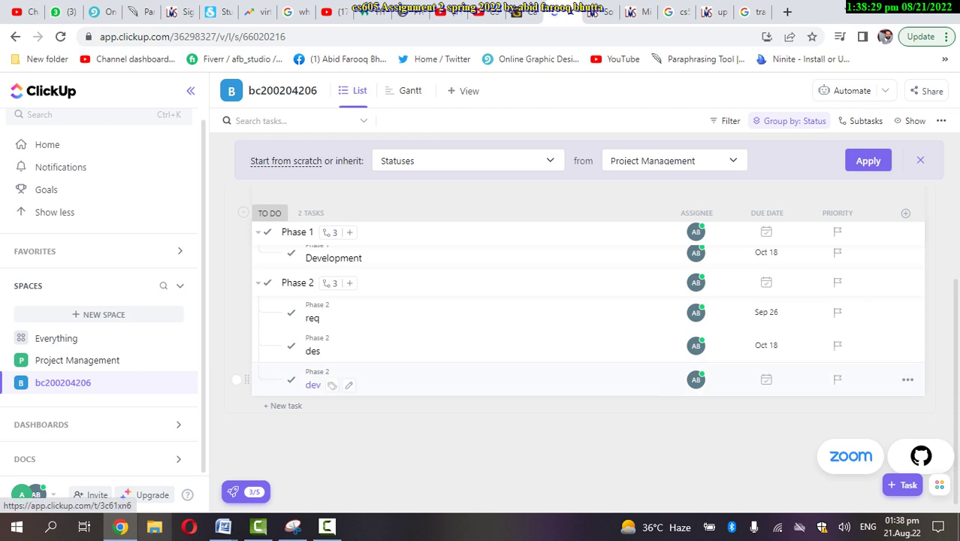
left_click(312, 384)
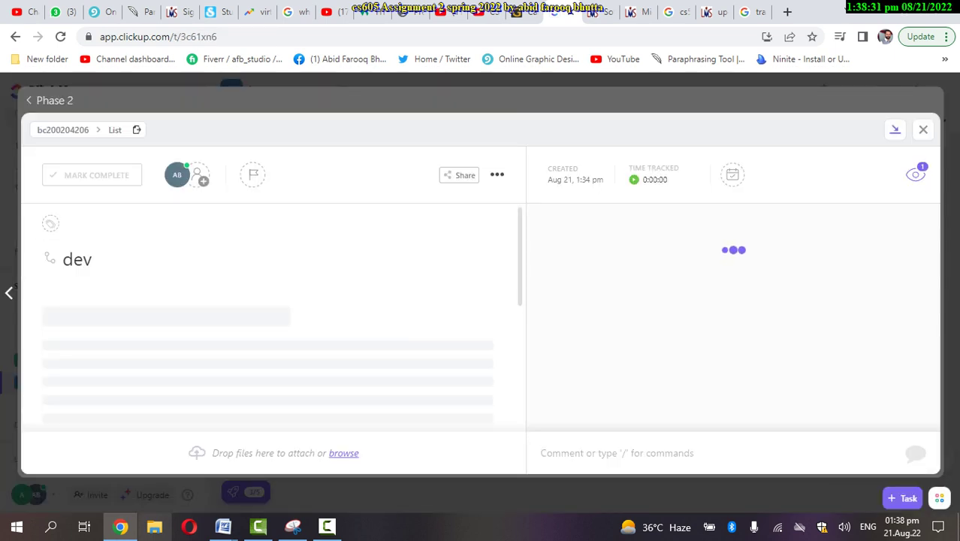
left_click(732, 174)
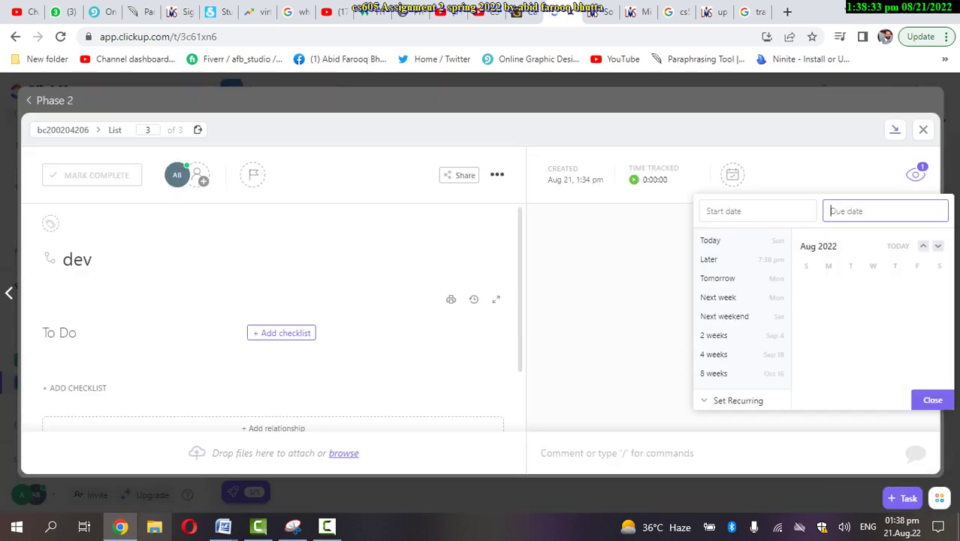
left_click(756, 211)
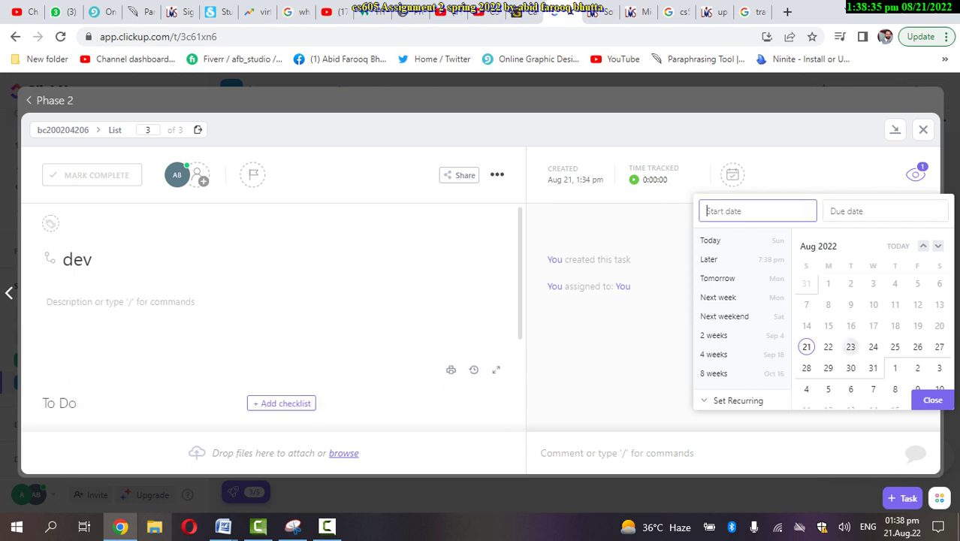
left_click(937, 245)
left_click(937, 245)
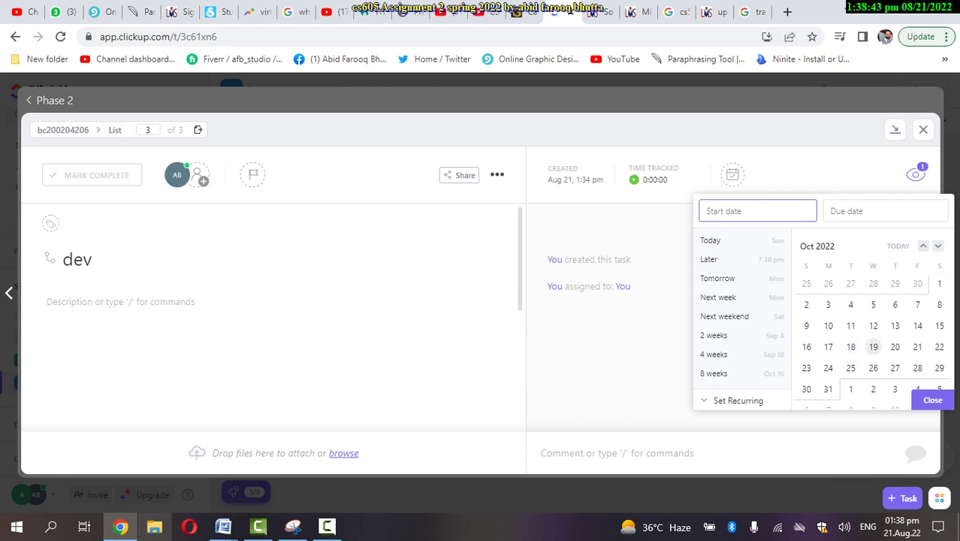
left_click(872, 346)
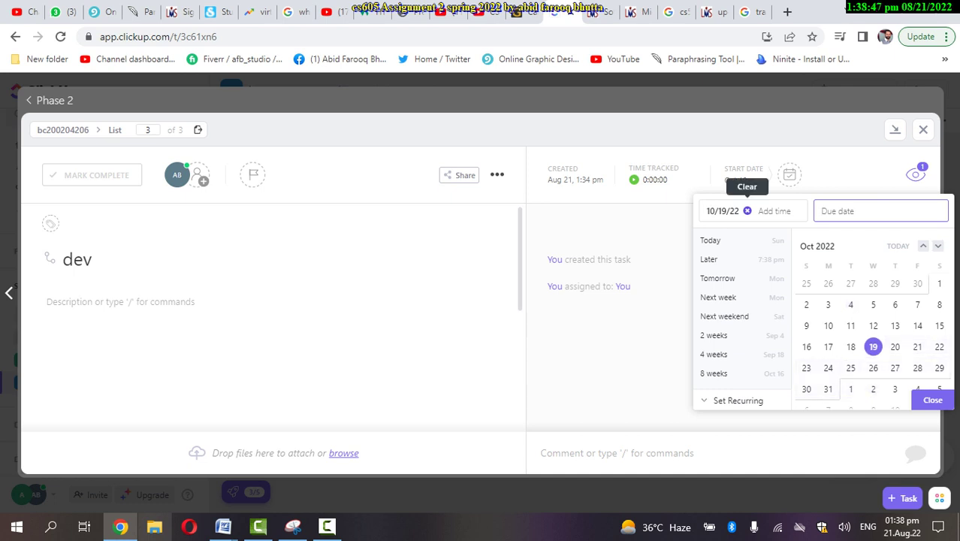
triple_click(774, 210)
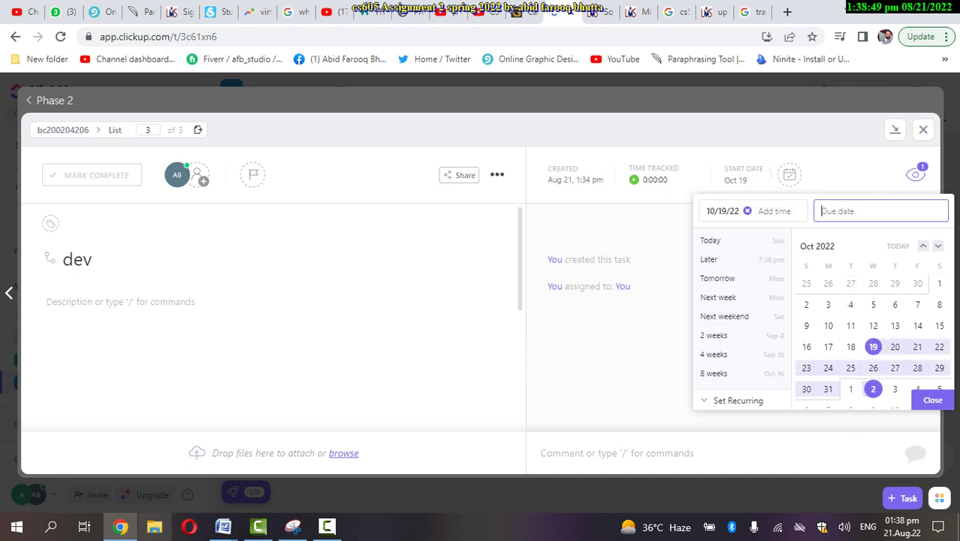
left_click(873, 388)
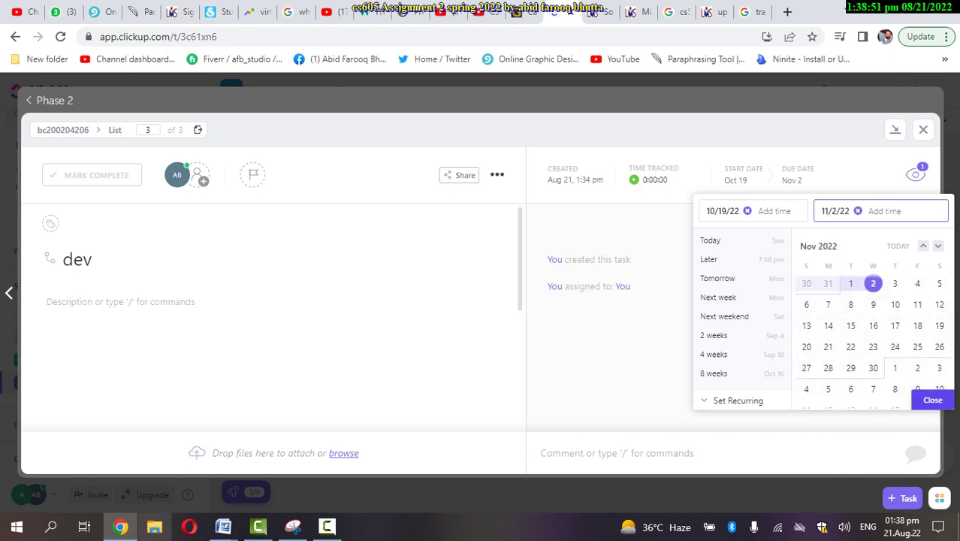
left_click(931, 400)
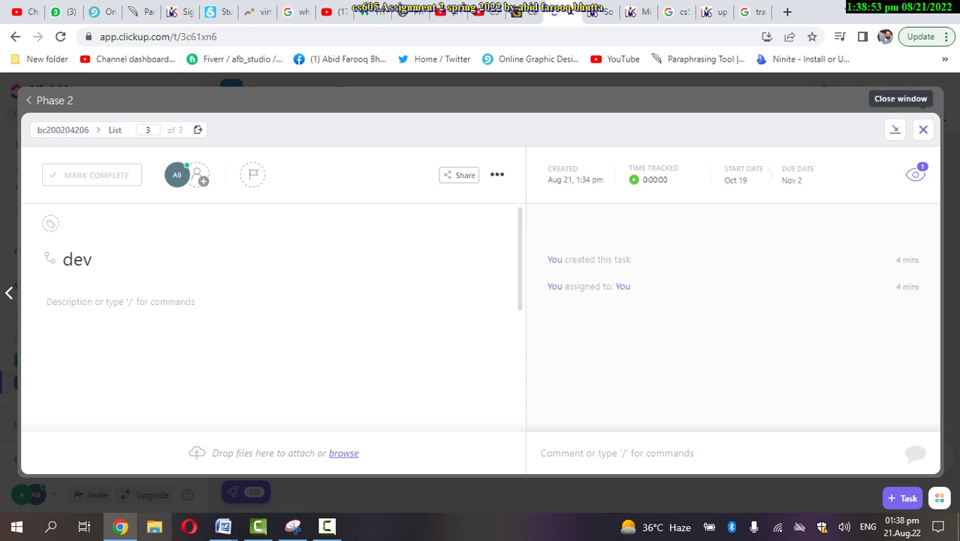
left_click(923, 129)
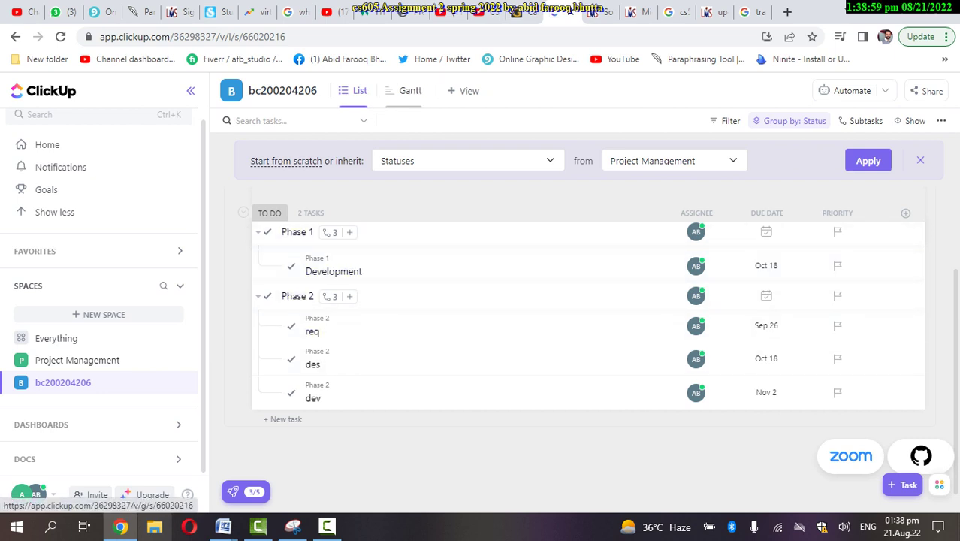
Switch the project to the Gantt view on the Year/Month timescale
left_click(410, 90)
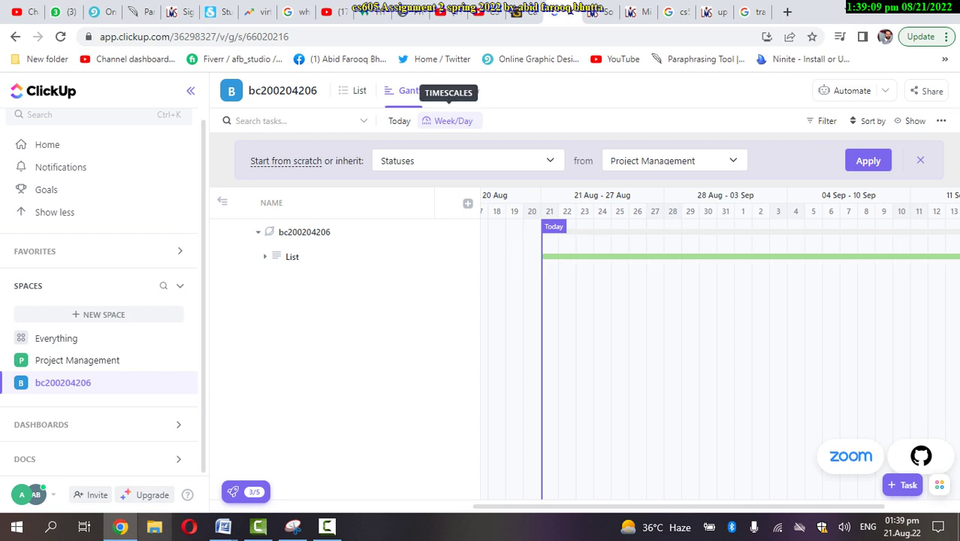
left_click(453, 121)
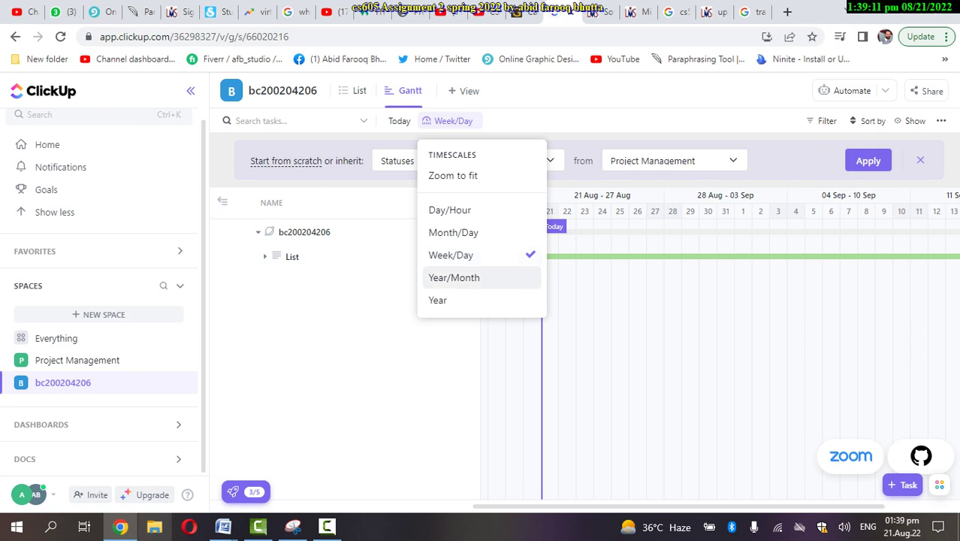
left_click(455, 277)
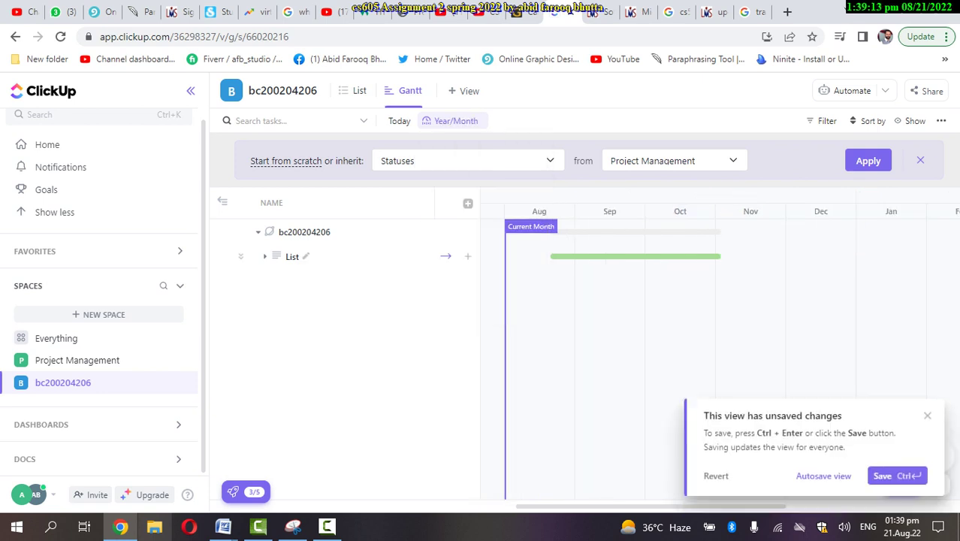
Expand List, Phase 1 and Phase 2 to show every subtask bar, dismissing the unsaved-changes notice
left_click(264, 256)
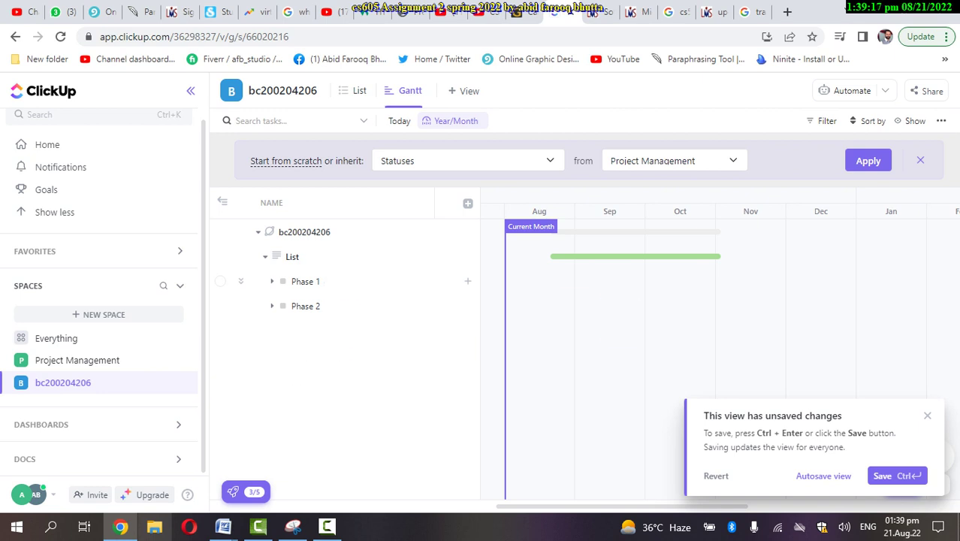
left_click(272, 281)
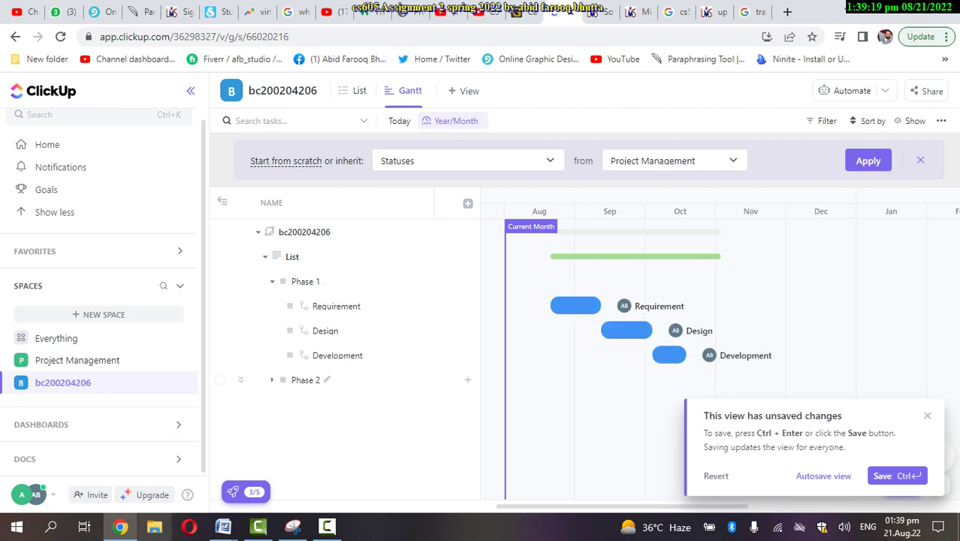
left_click(305, 379)
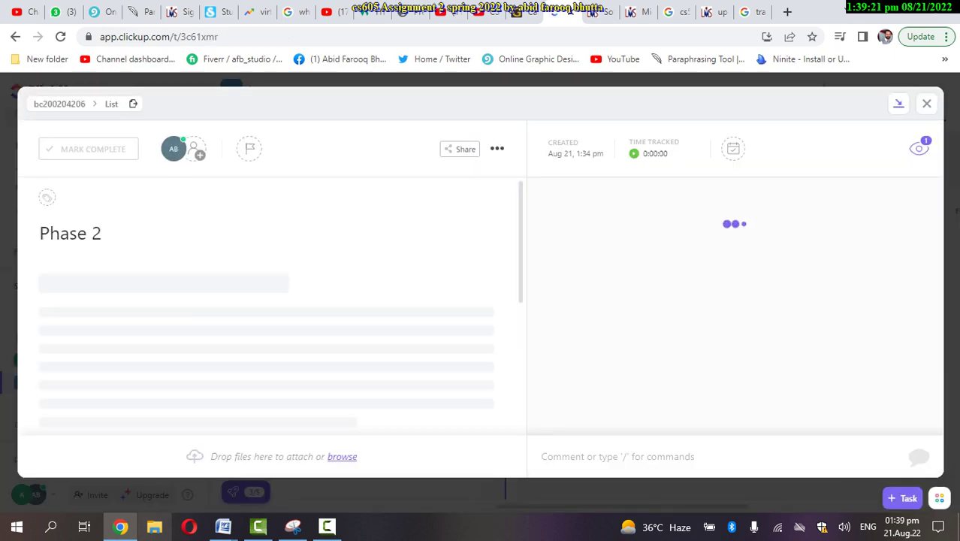
key("Escape")
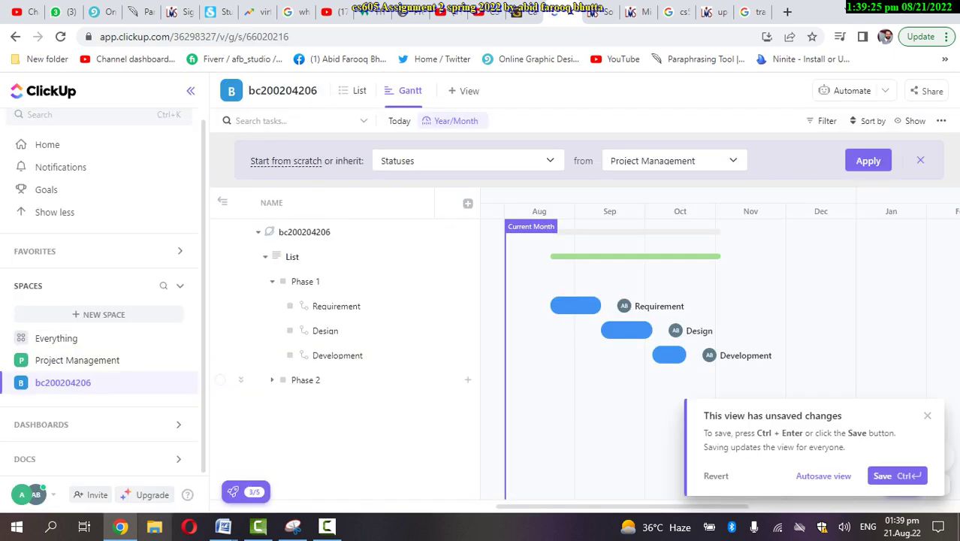
left_click(271, 379)
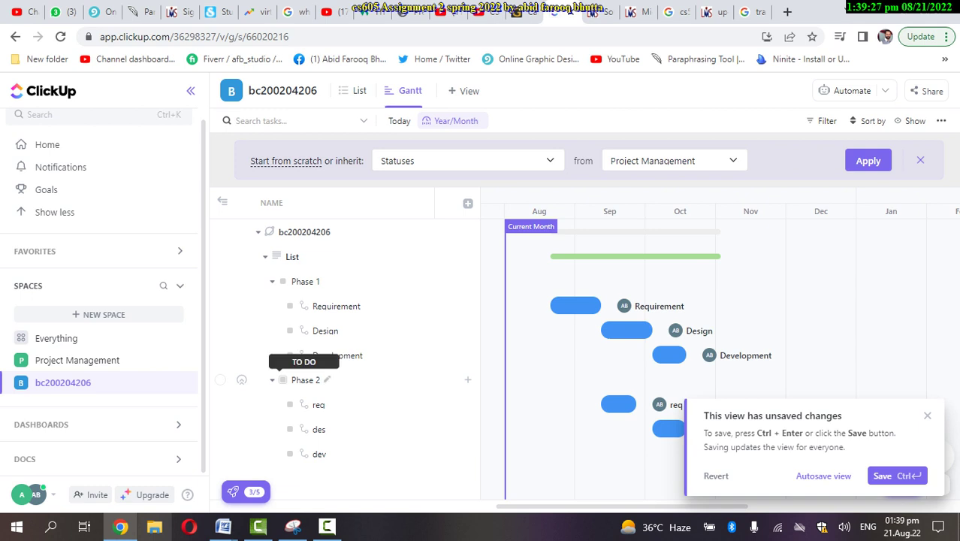
left_click(927, 415)
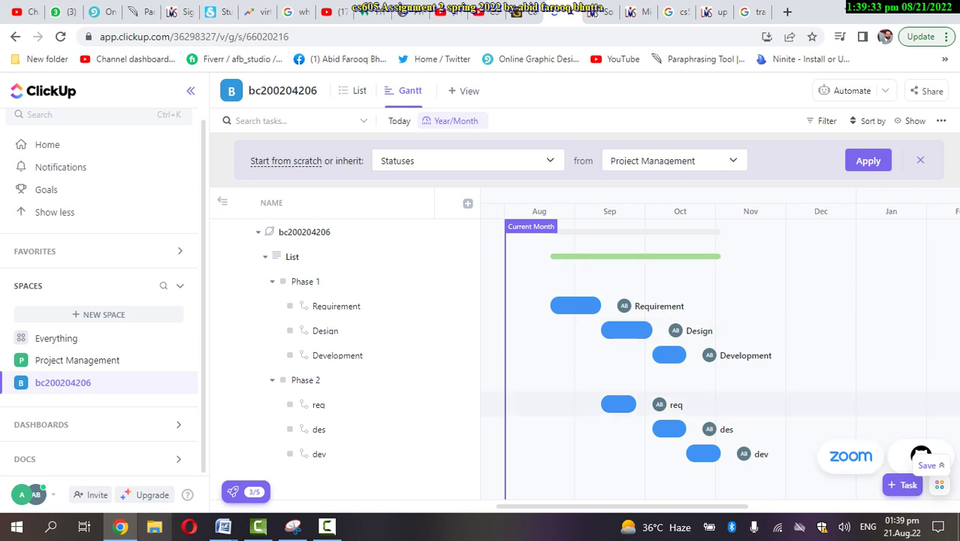
Snip the full Gantt chart area in Snipping Tool, scroll through the capture, then return to Chrome
left_click(293, 526)
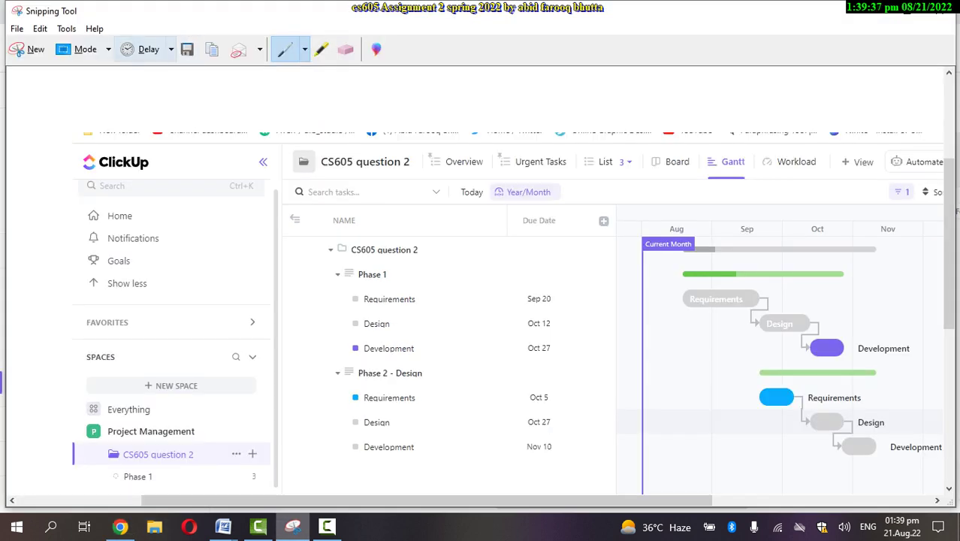
left_click(29, 49)
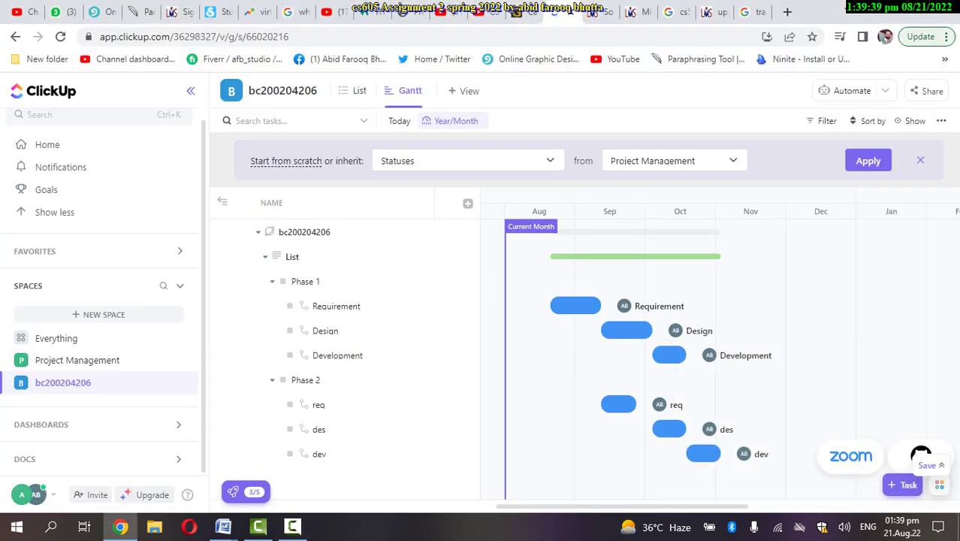
left_click_drag(0, 69, 958, 540)
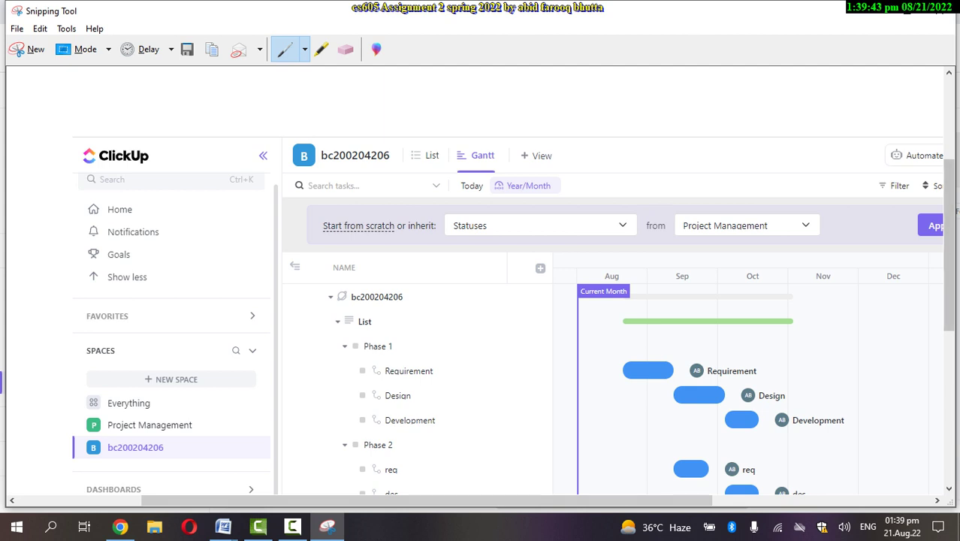
scroll(947, 301, "down", 3)
scroll(510, 286, "down", 2)
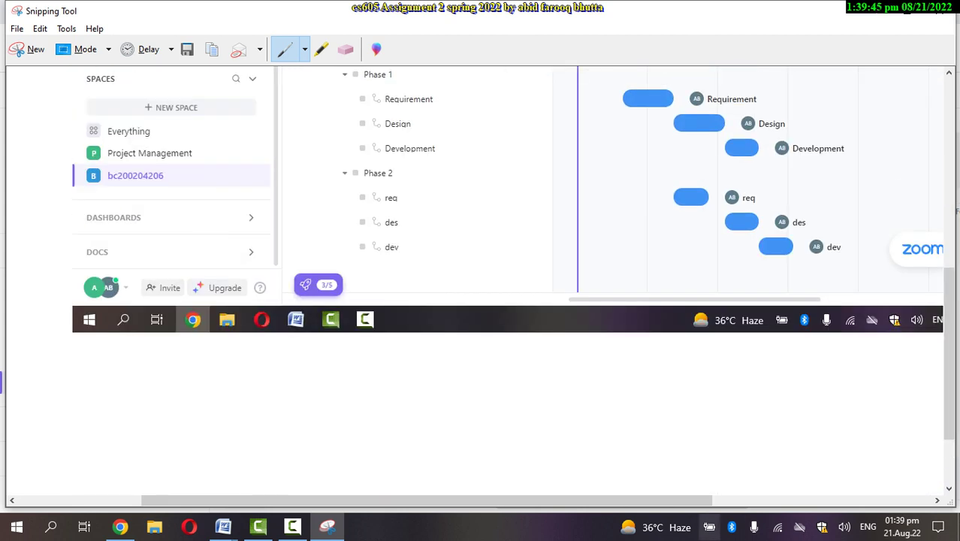
scroll(481, 285, "right", 5)
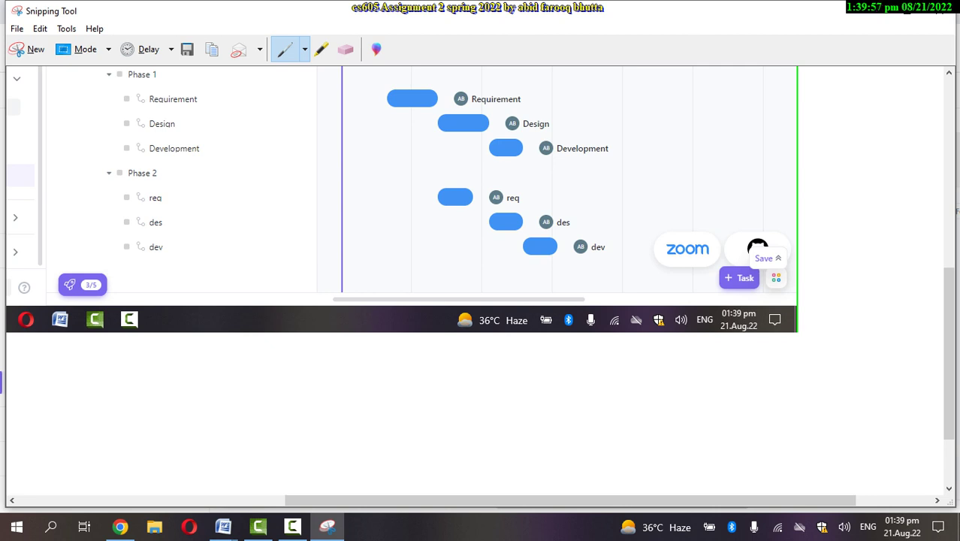
scroll(481, 285, "up", 3)
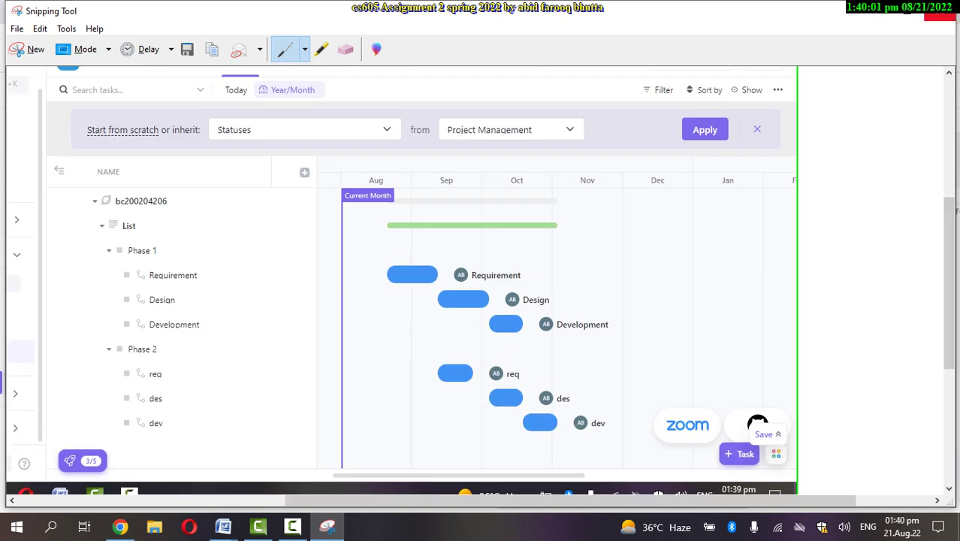
key("alt+Tab")
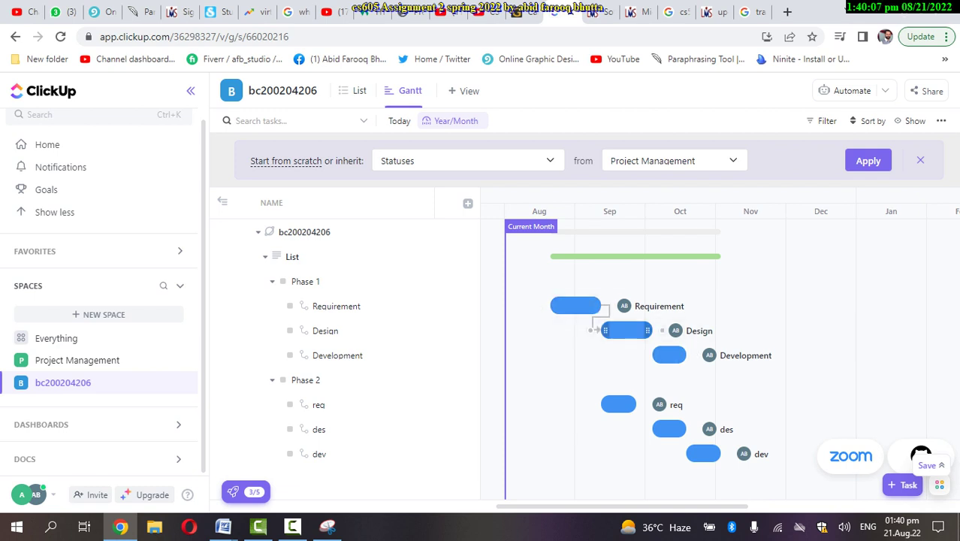
Draw dependency arrows Design→Development, req→des, Design→des and des→dev on the Gantt bars
left_click_drag(662, 330, 642, 354)
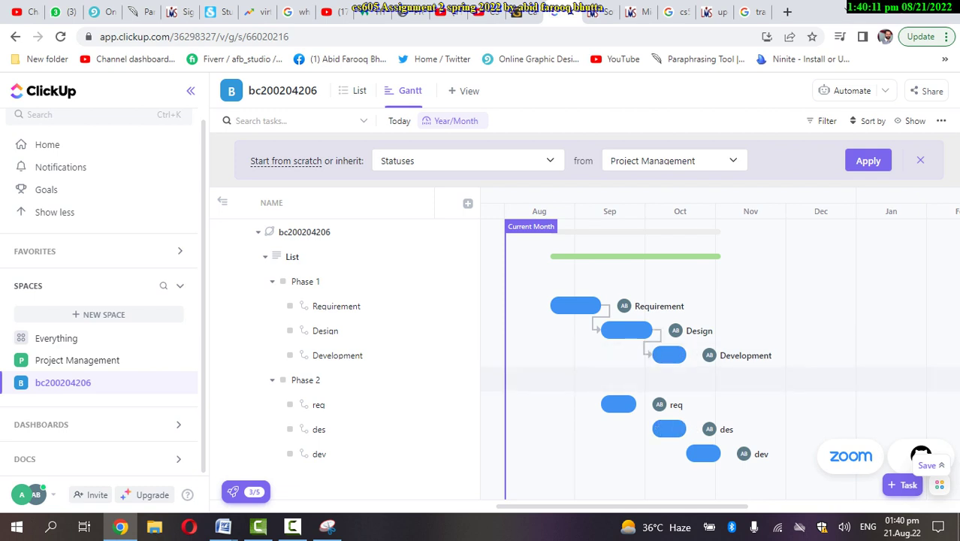
left_click_drag(636, 404, 652, 433)
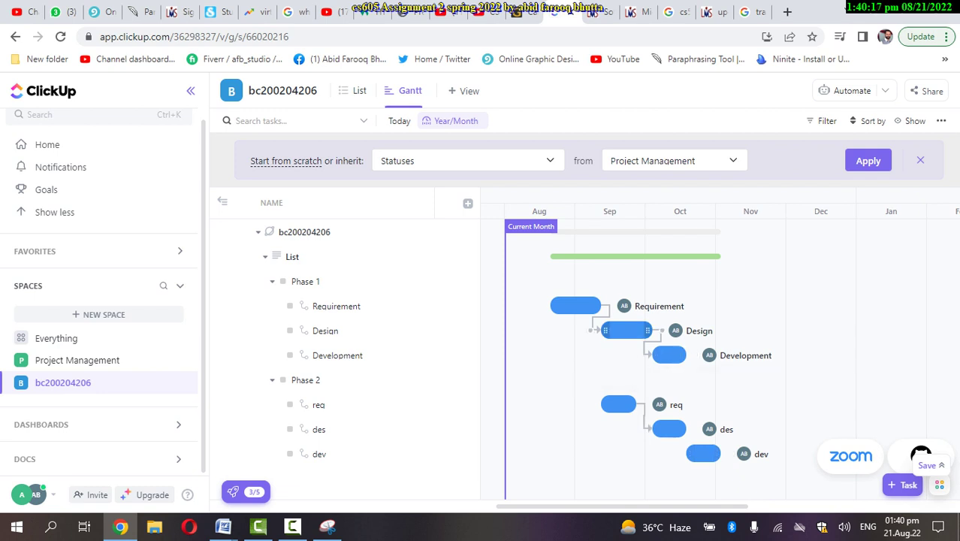
left_click_drag(647, 330, 655, 428)
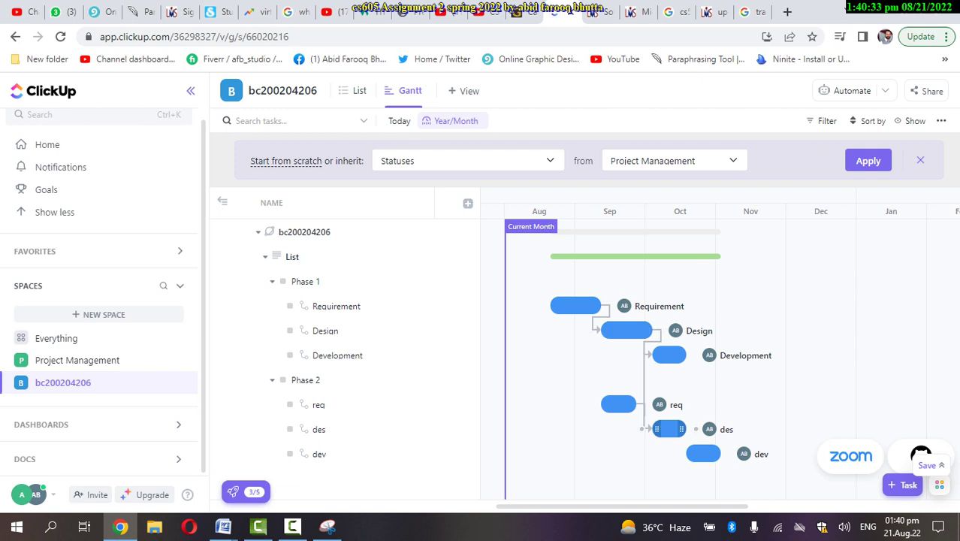
left_click_drag(695, 429, 675, 454)
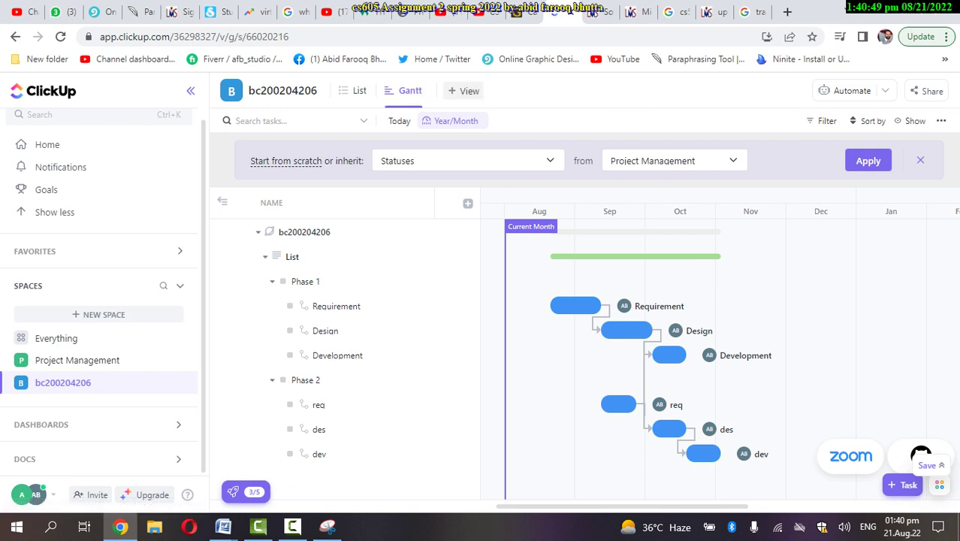
Look over the + View choices and dismiss them without adding a view
left_click(464, 90)
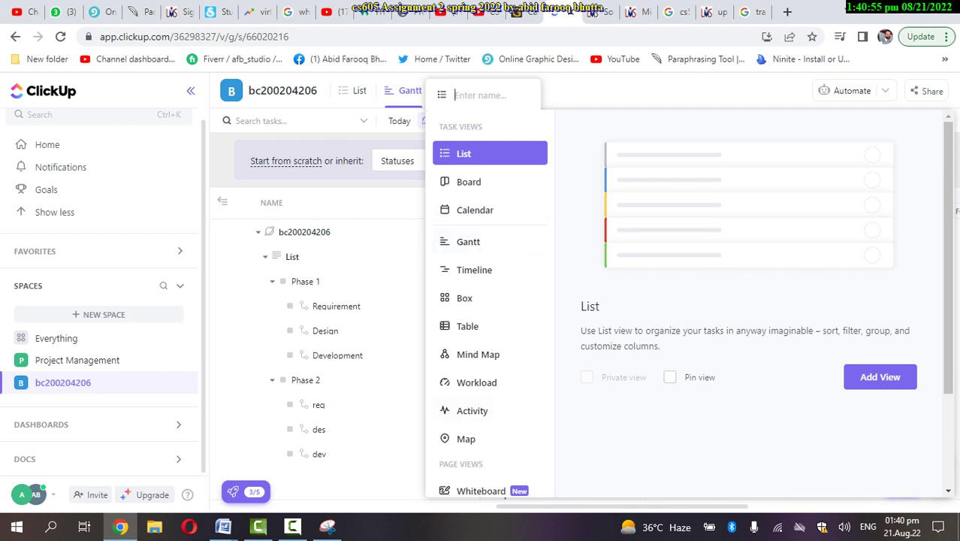
key("Escape")
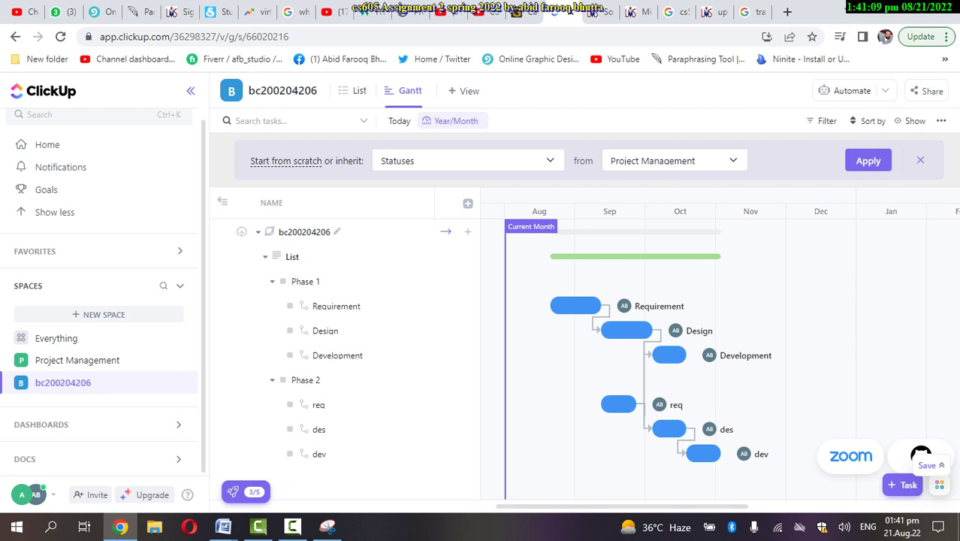
mouse_move(293, 257)
left_mouse_down()
mouse_move(292, 244)
mouse_move(292, 256)
left_mouse_up()
Review the tasks in List view and Phase 1's details, then return to the Gantt chart
left_click(358, 90)
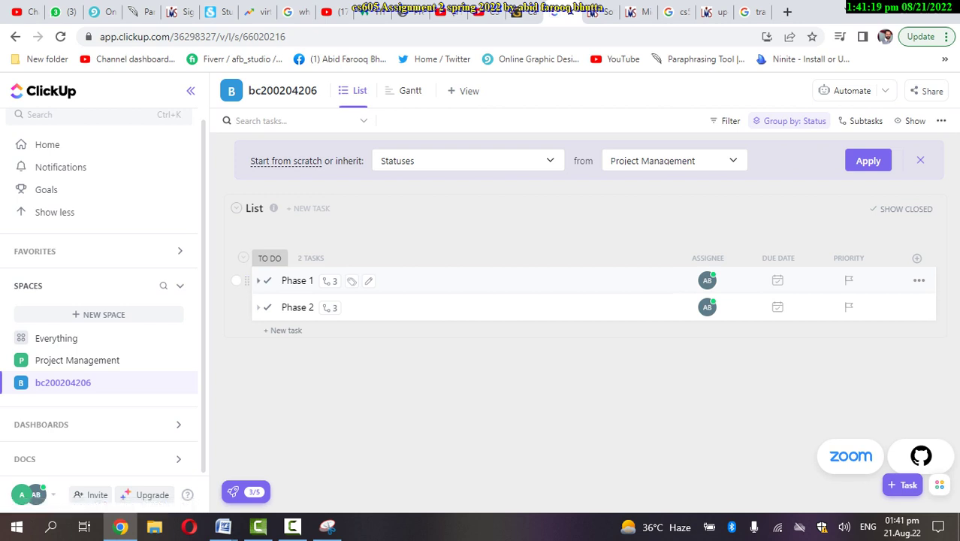
left_click(298, 280)
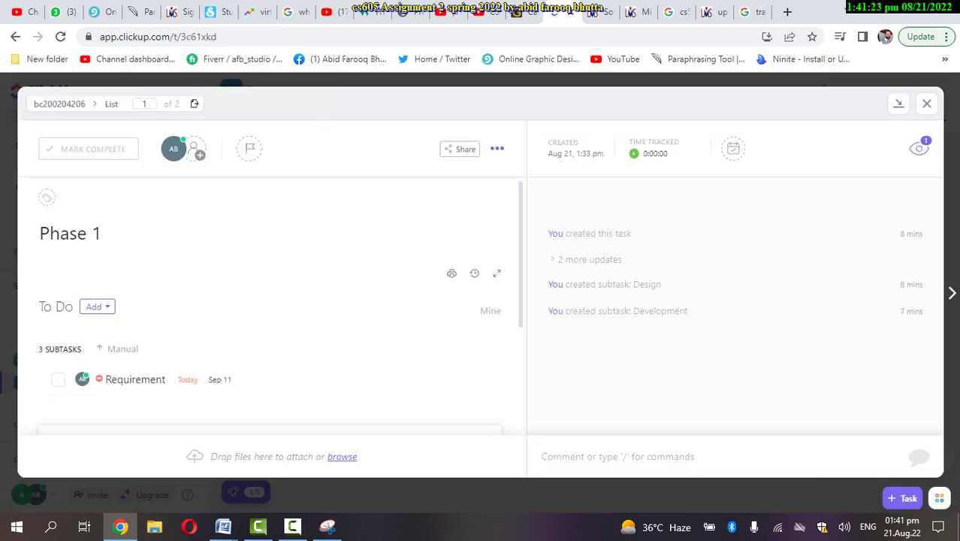
left_click(497, 148)
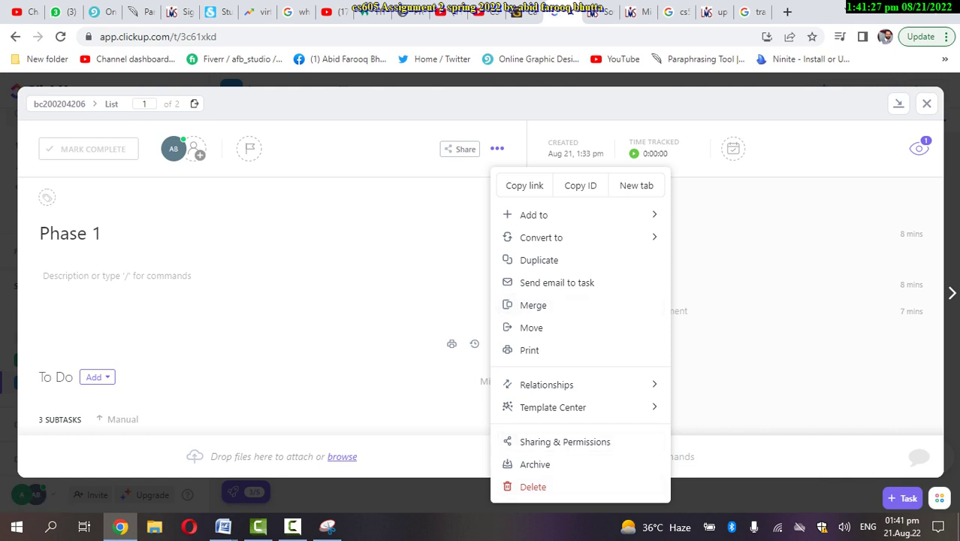
key("Escape")
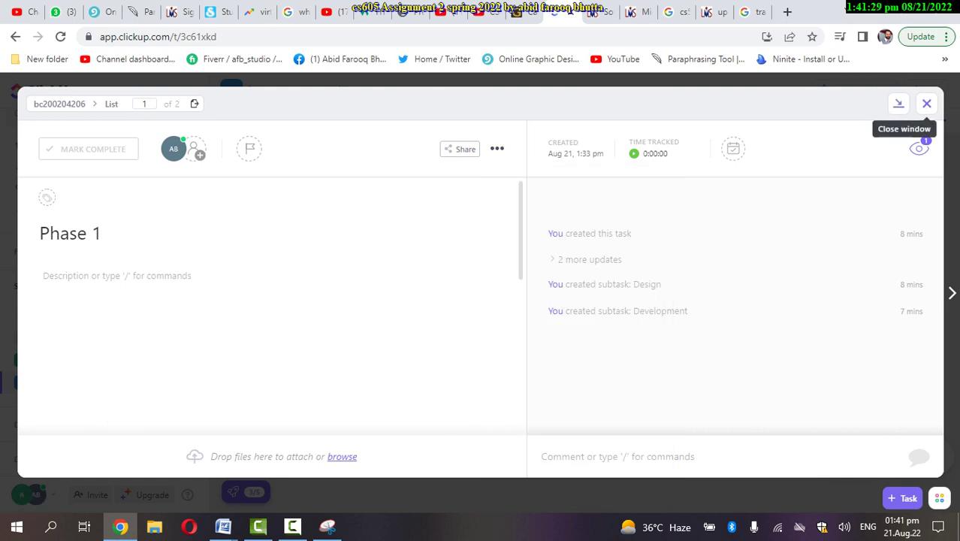
left_click(926, 103)
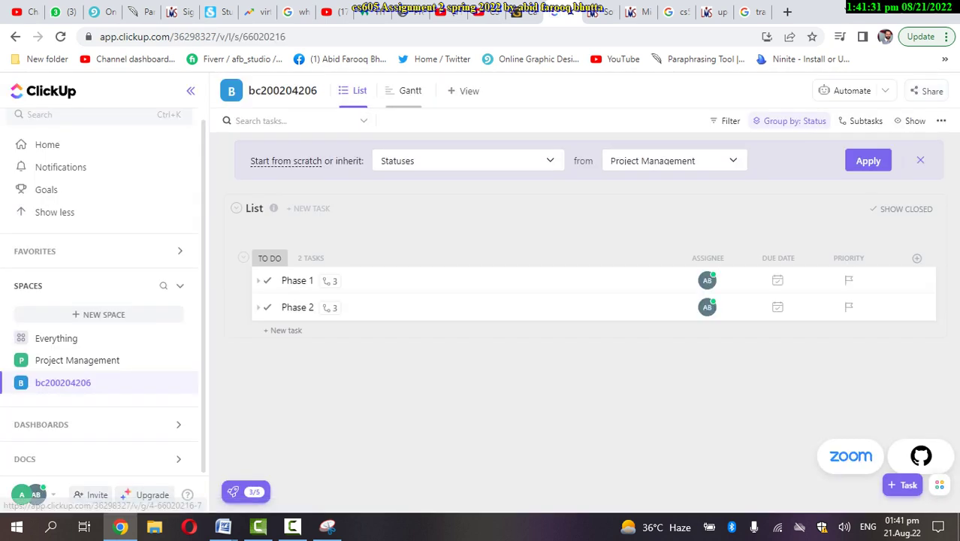
left_click(410, 90)
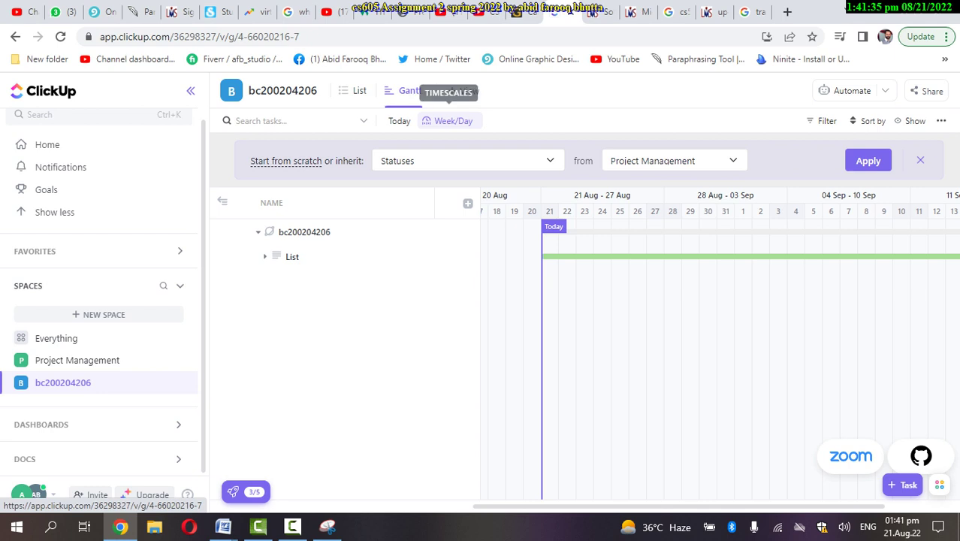
Set the Gantt chart's timescale back to Year/Month
left_click(451, 120)
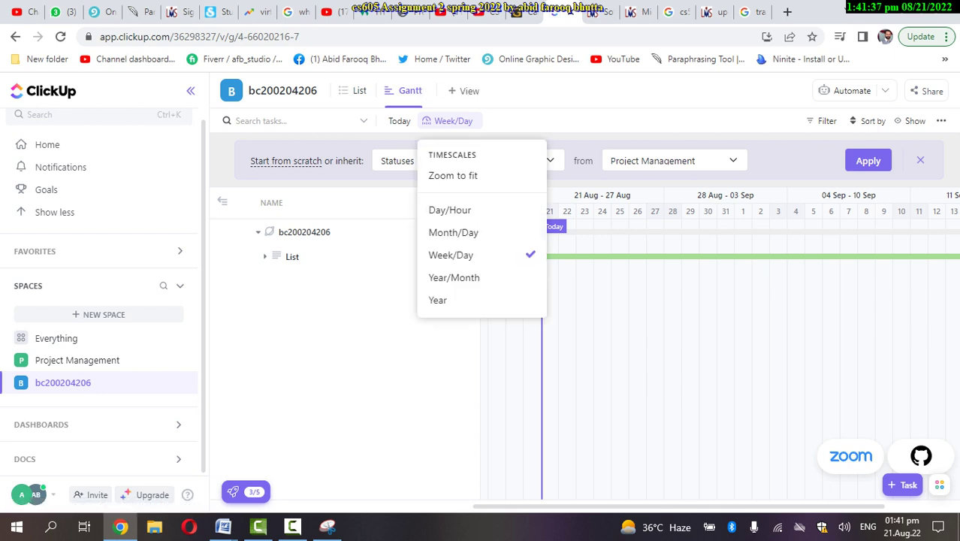
left_click_drag(431, 150, 471, 229)
left_click(361, 256)
left_click(450, 120)
left_click(452, 277)
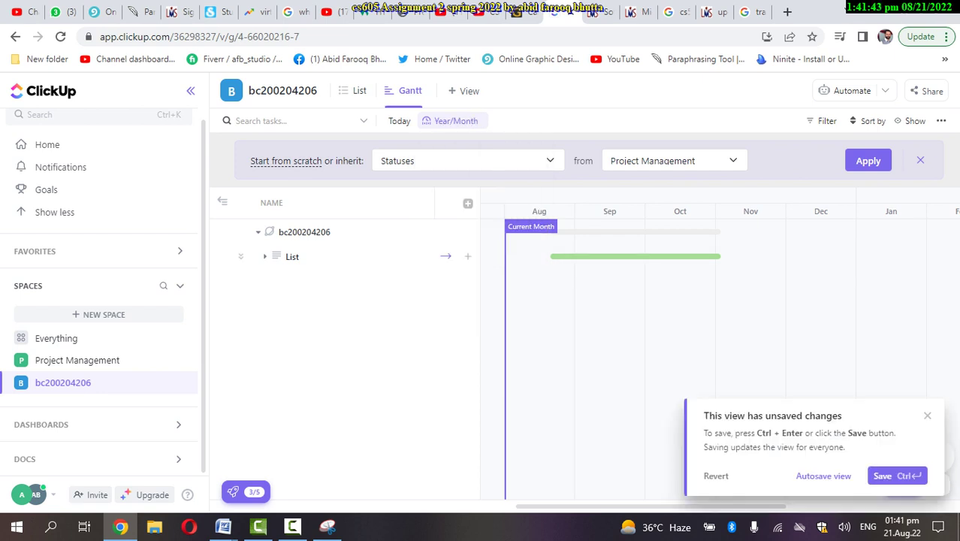
Expand List, Phase 1 and Phase 2 so all subtask bars and dependency arrows show
left_click(265, 256)
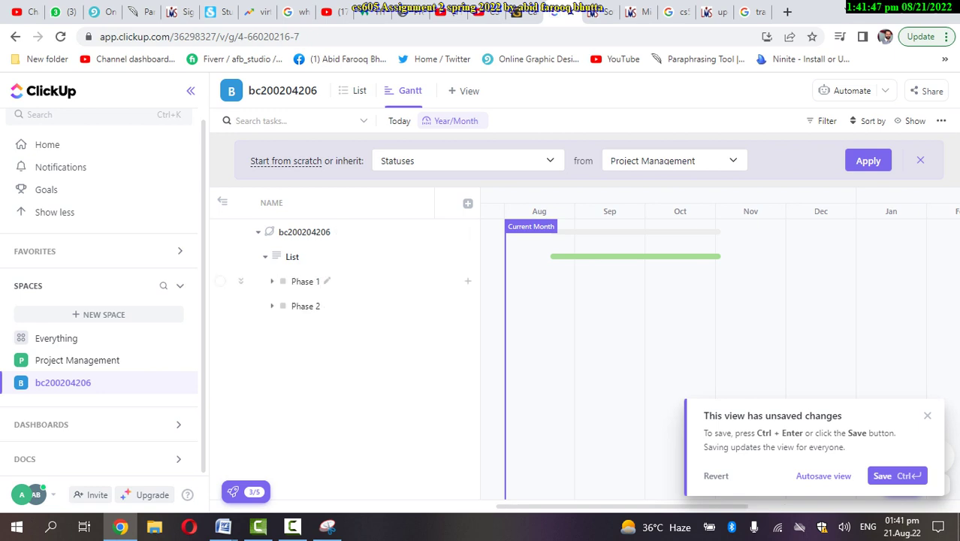
left_click(305, 281)
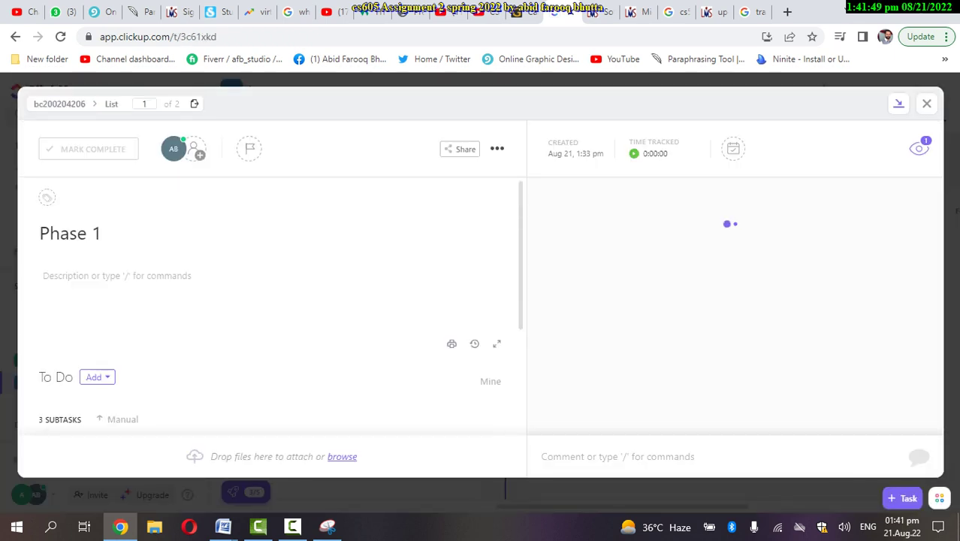
key("Escape")
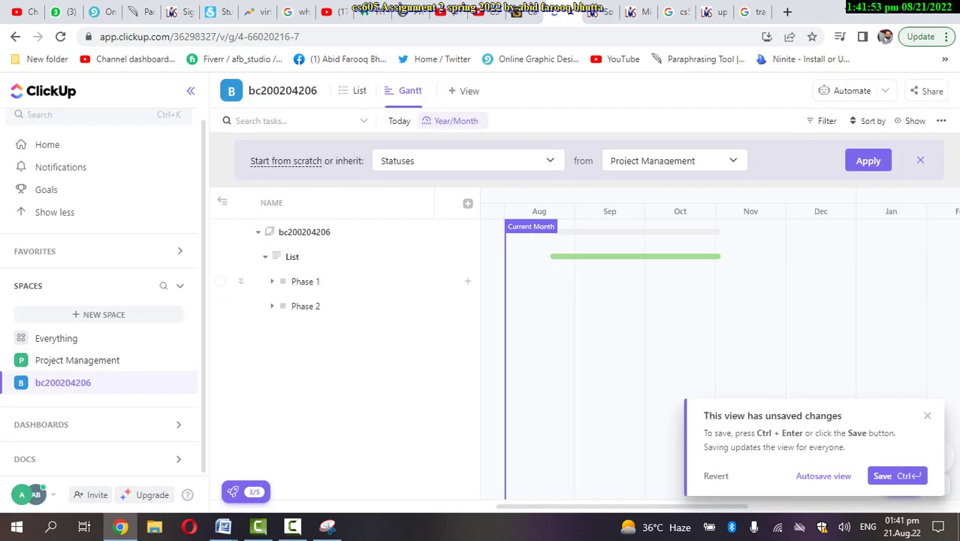
left_click(272, 281)
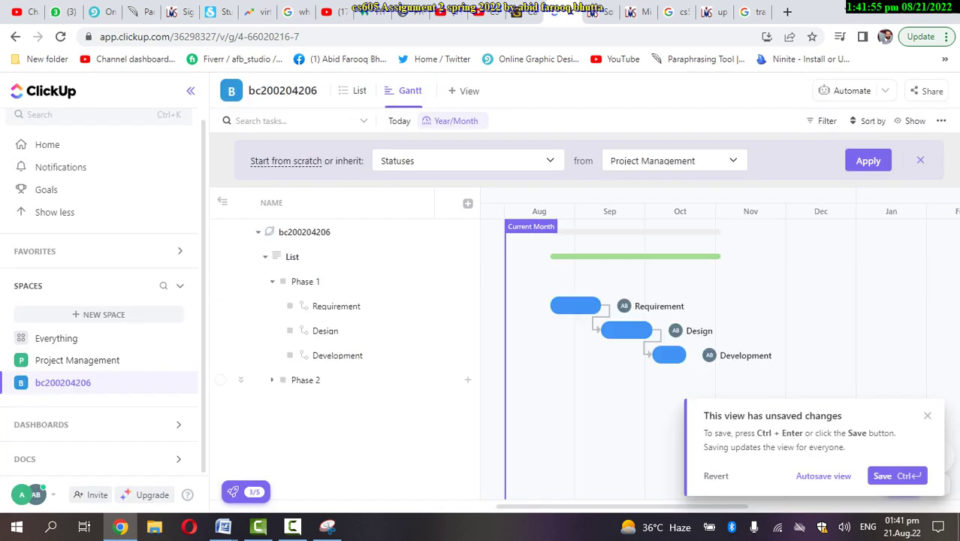
left_click(272, 379)
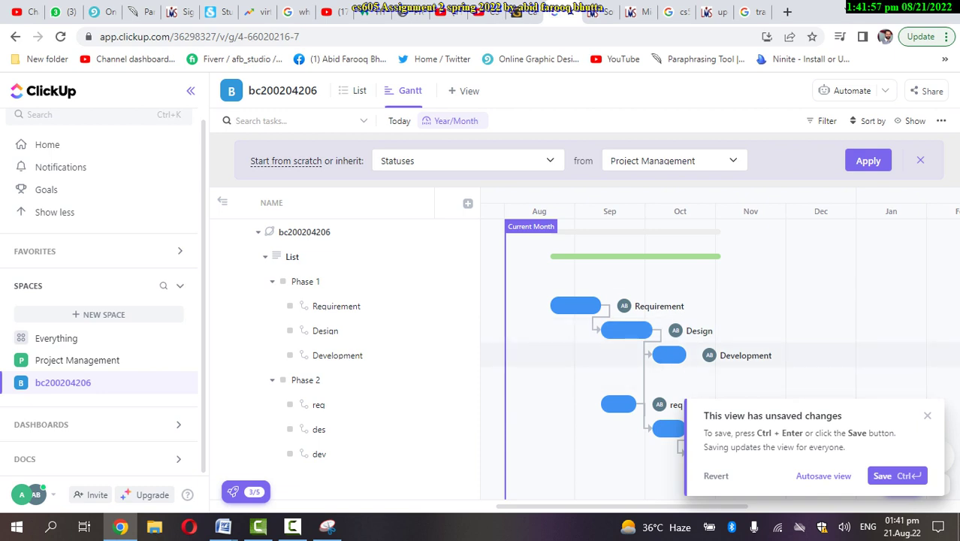